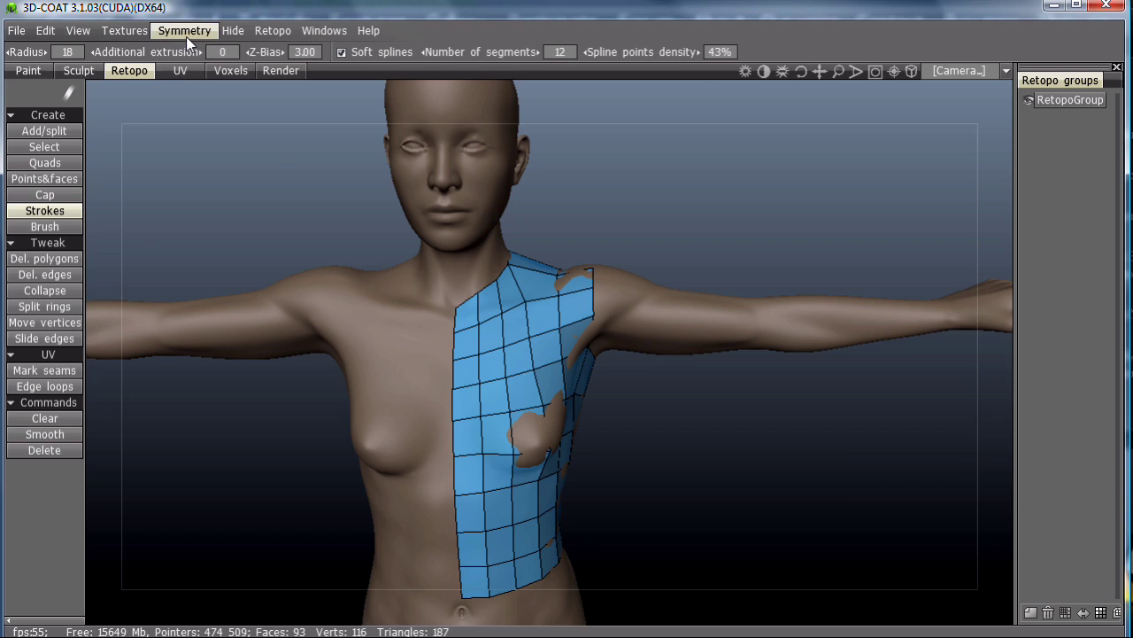
Step: Turn on symmetry across the X-axis and bring up the floating palette of retopo tools
click(177, 30)
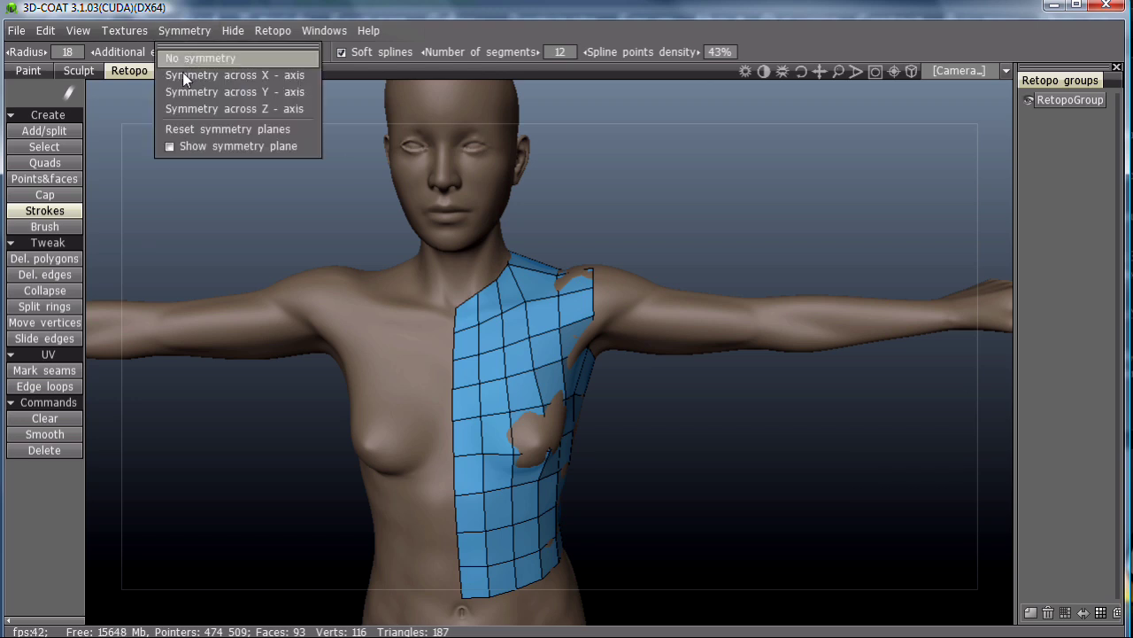
click(183, 75)
alt+middle_drag(517, 310, 474, 336)
alt+right_drag(474, 337, 578, 328)
alt+middle_drag(579, 329, 742, 368)
key(space)
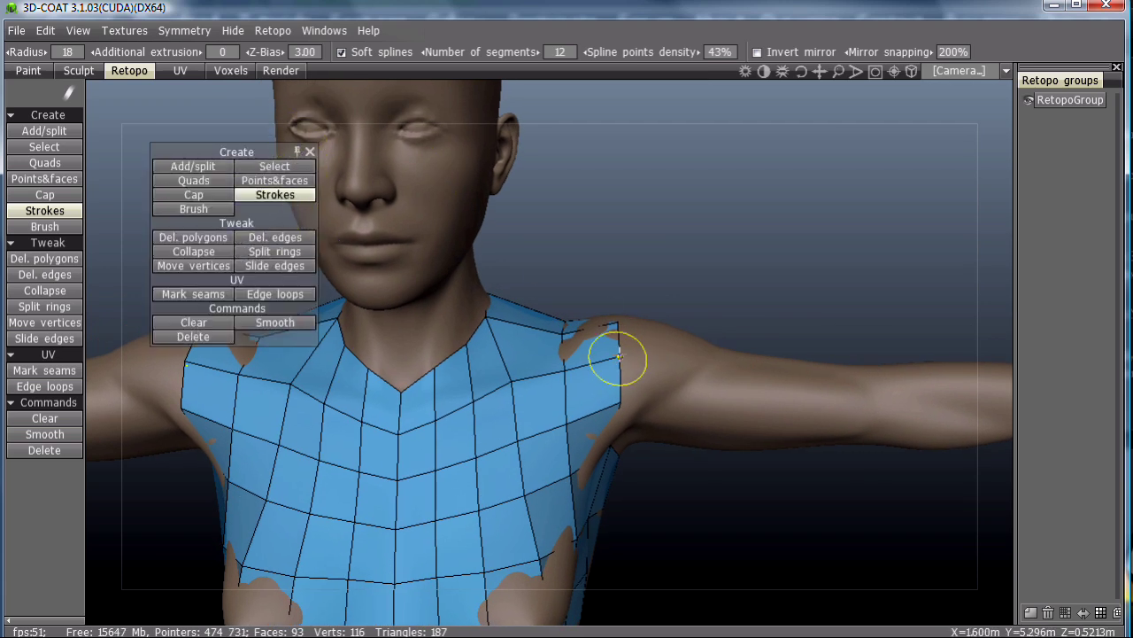
Step: Draw crossing strokes along and around the front of the upper arm from the armhole edge and convert them into quads
drag(620, 356, 776, 379)
drag(621, 403, 767, 412)
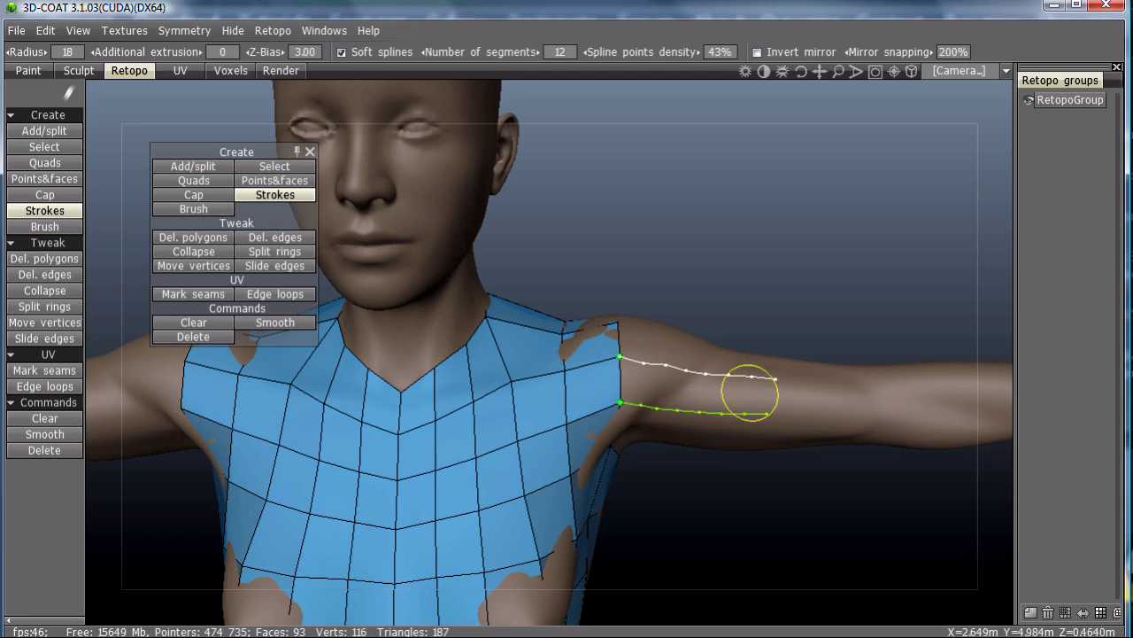
alt+drag(668, 420, 657, 551)
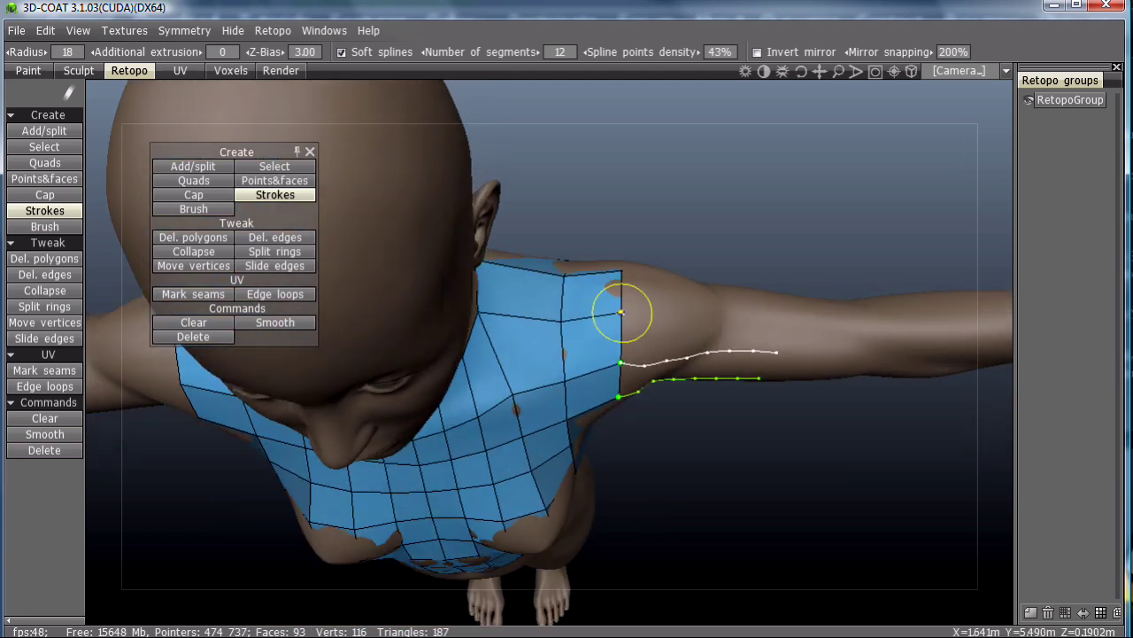
drag(621, 311, 780, 319)
mouse_move(680, 364)
alt+mouse_down()
mouse_move(686, 289)
mouse_move(666, 448)
alt+mouse_up()
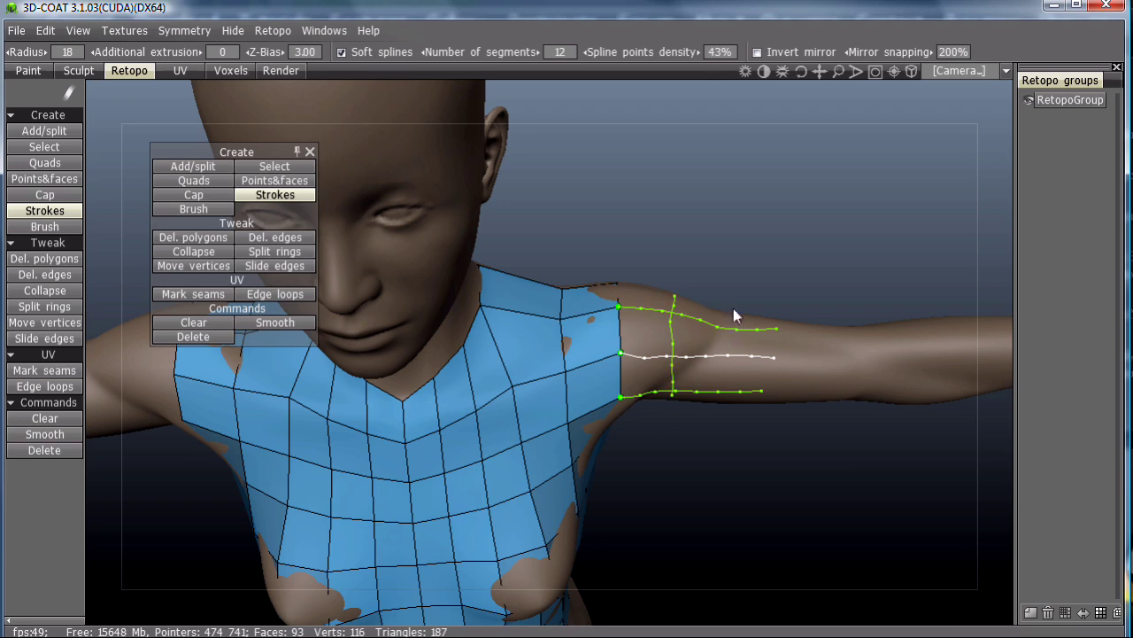
drag(733, 309, 730, 418)
alt+drag(801, 370, 781, 314)
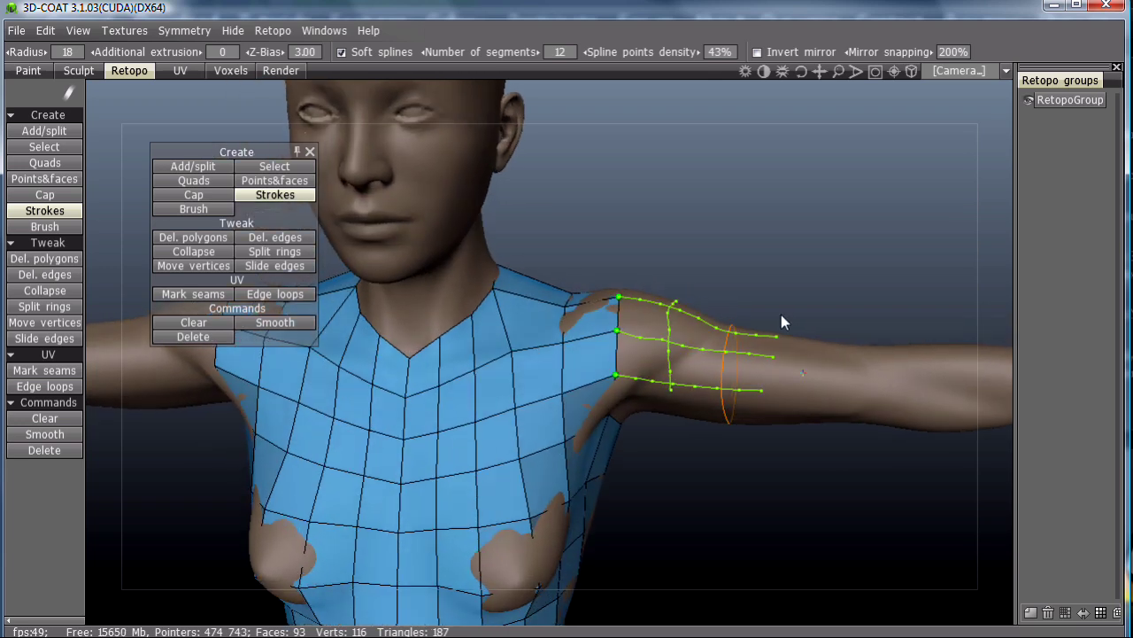
key(Return)
Step: Draw crossing strokes over the top of the upper arm, joined to the existing sleeve faces, and convert them into quads
mouse_move(659, 312)
mouse_down()
mouse_move(670, 455)
mouse_move(647, 430)
mouse_move(315, 351)
mouse_move(643, 355)
mouse_move(582, 232)
mouse_move(673, 283)
mouse_up()
drag(757, 328, 600, 346)
drag(602, 451, 673, 354)
drag(750, 379, 587, 381)
drag(643, 435, 639, 387)
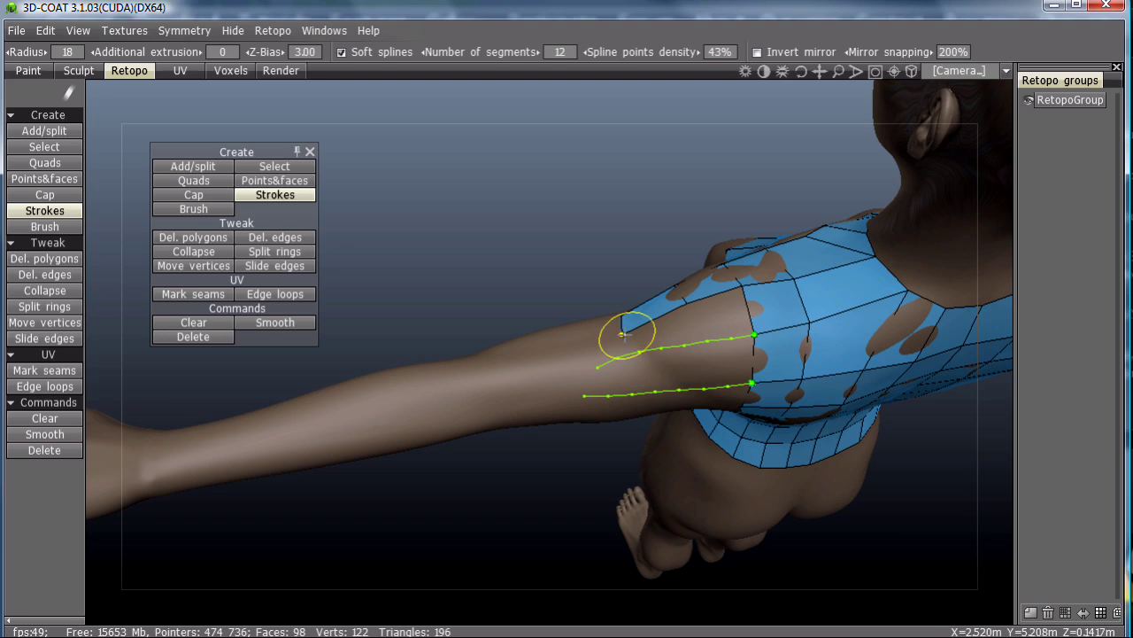
drag(623, 333, 630, 409)
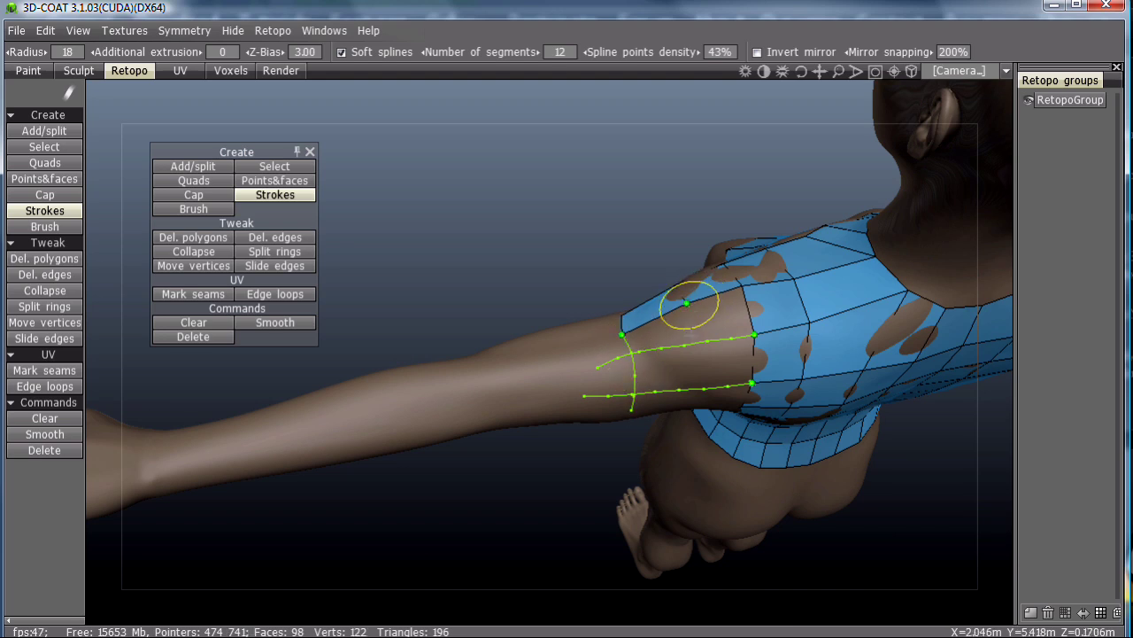
mouse_move(686, 304)
mouse_down()
mouse_move(685, 440)
mouse_move(683, 354)
mouse_move(714, 281)
mouse_move(661, 316)
mouse_up()
key(ctrl+z)
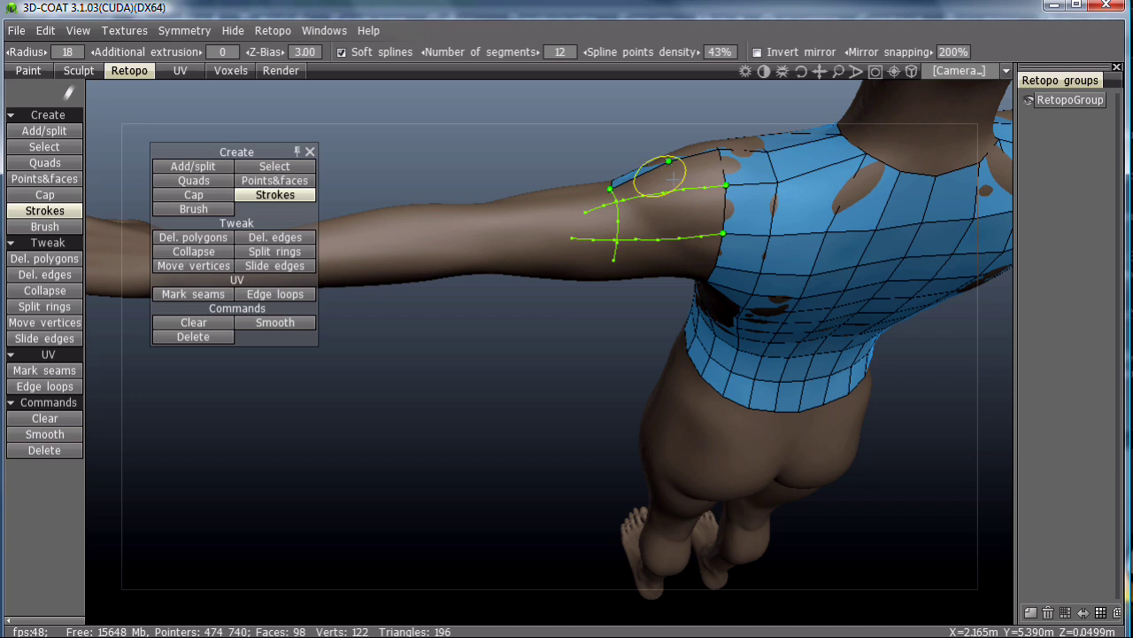
mouse_move(669, 163)
mouse_down()
mouse_move(658, 260)
mouse_move(628, 266)
mouse_move(650, 156)
mouse_move(643, 102)
mouse_up()
key(Return)
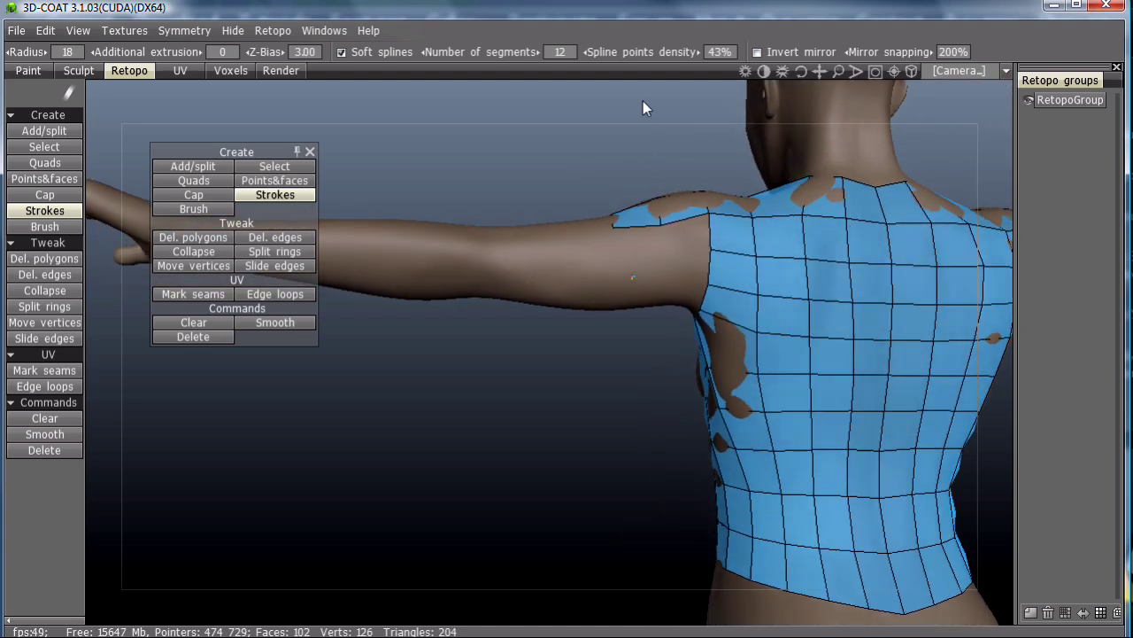
drag(710, 248, 571, 258)
drag(710, 283, 574, 280)
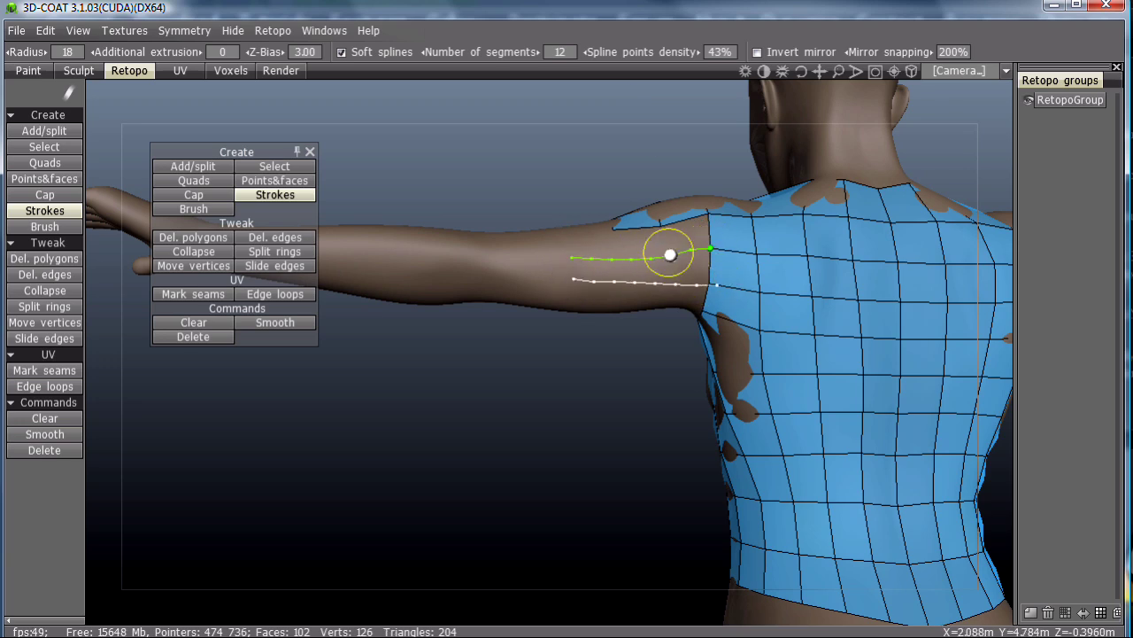
drag(613, 228, 612, 309)
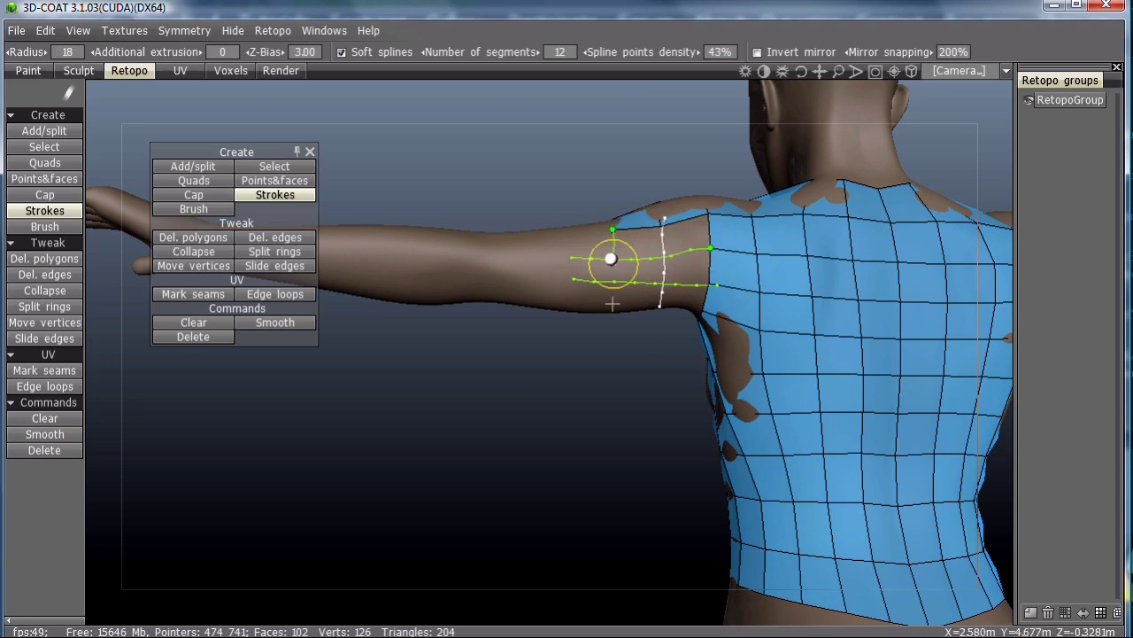
alt+drag(666, 219, 675, 279)
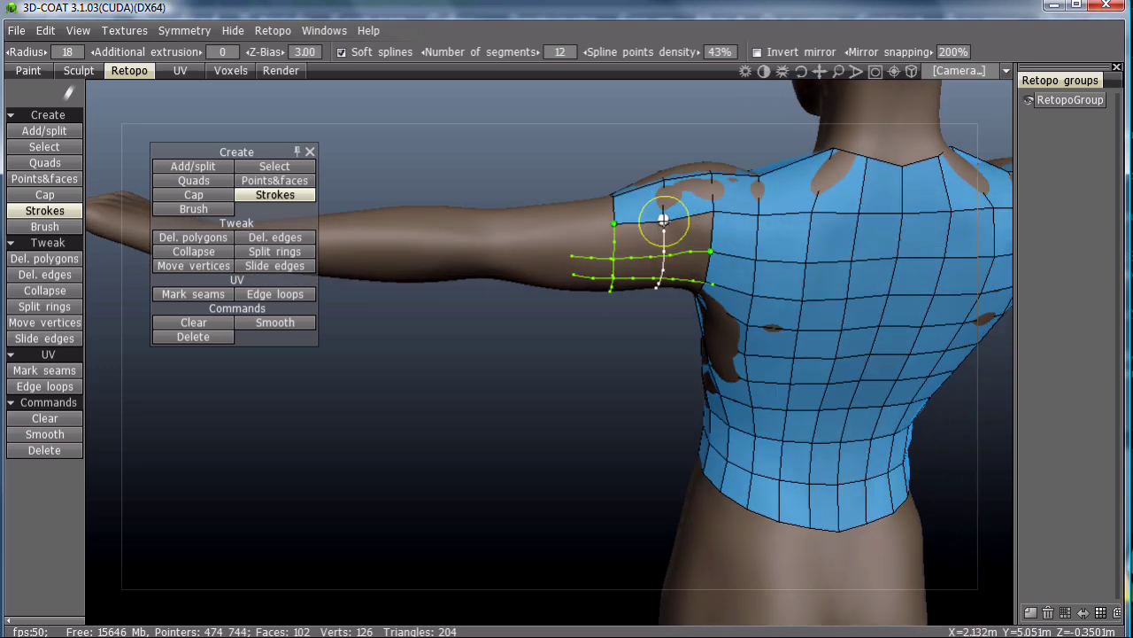
key(Return)
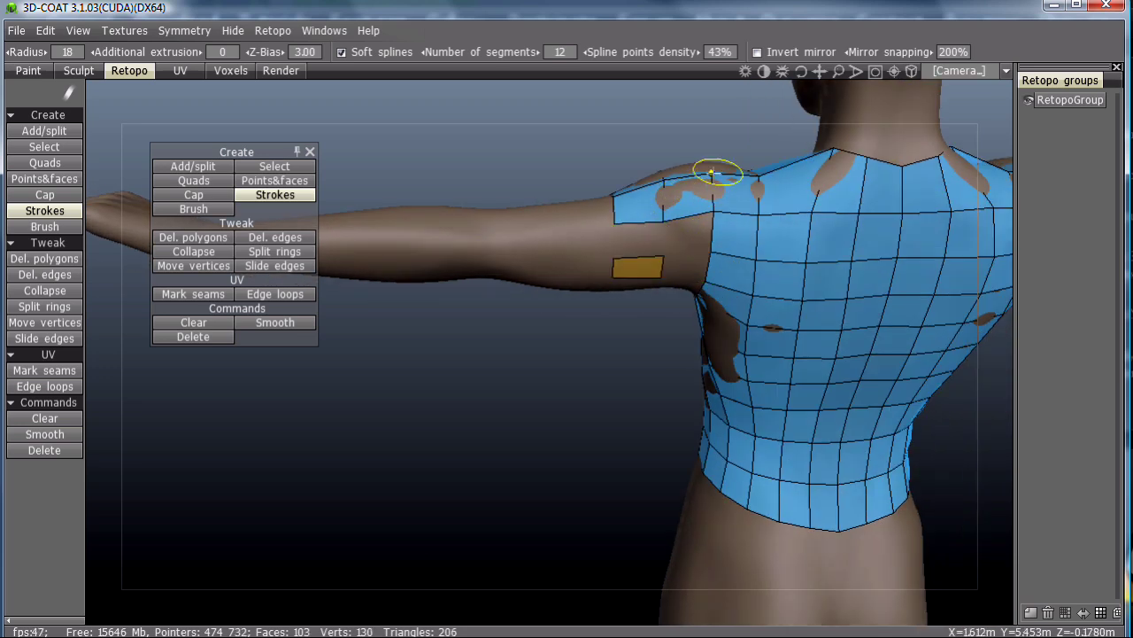
key(ctrl+z)
key(ctrl+z)
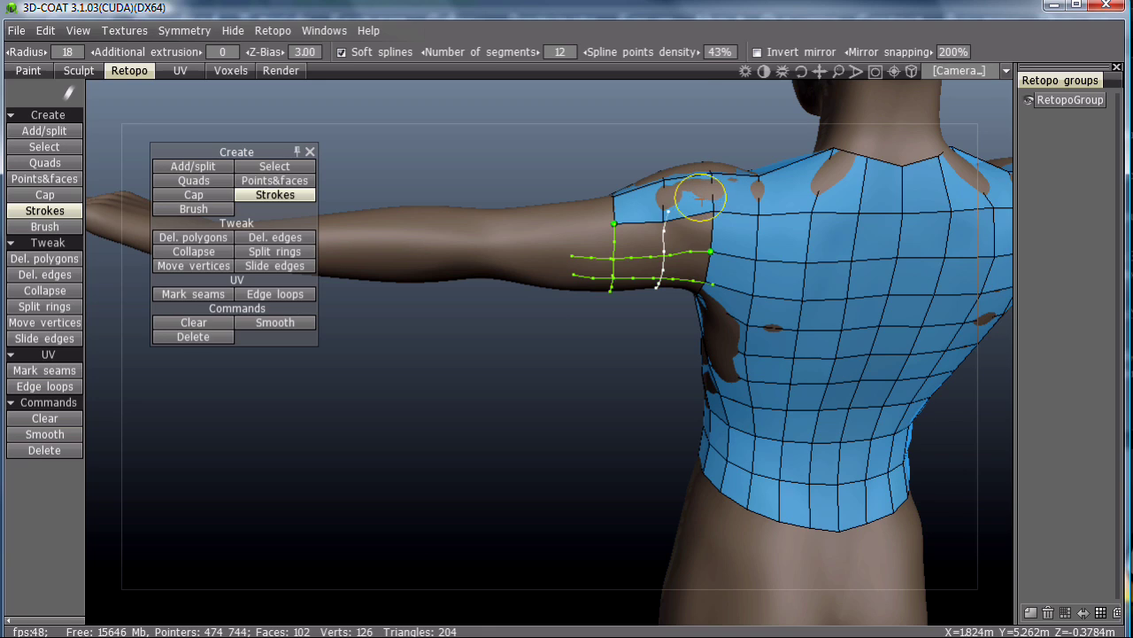
key(ctrl+z)
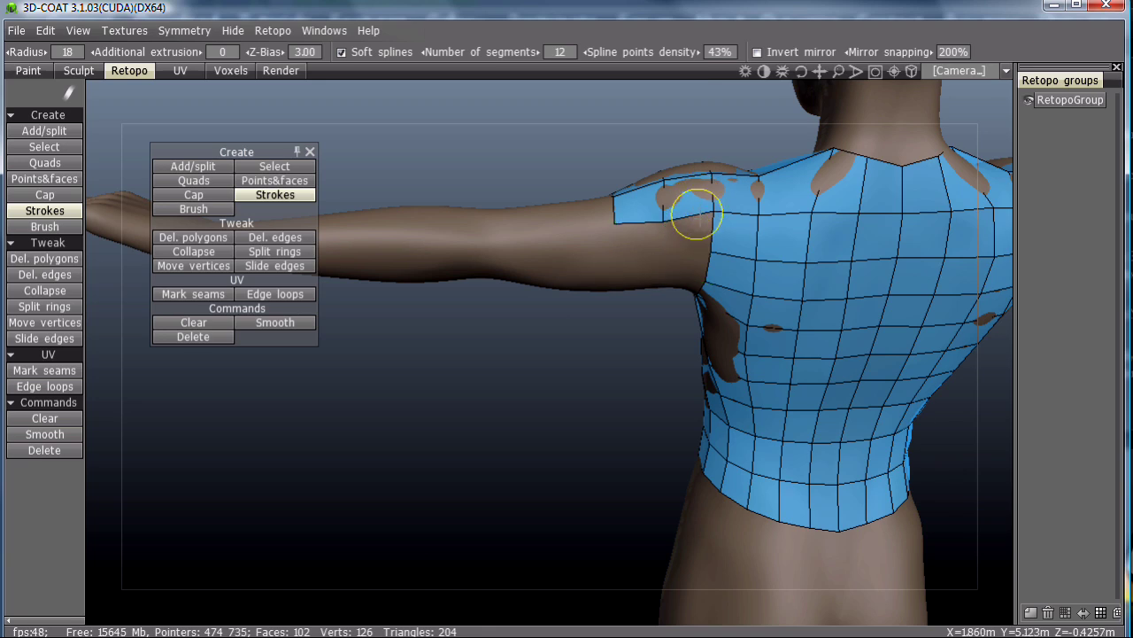
Step: Draw two lengthwise and two crosswise strokes on the back of the upper arm, snapped to mesh vertices, and convert them into quads
drag(711, 253, 567, 246)
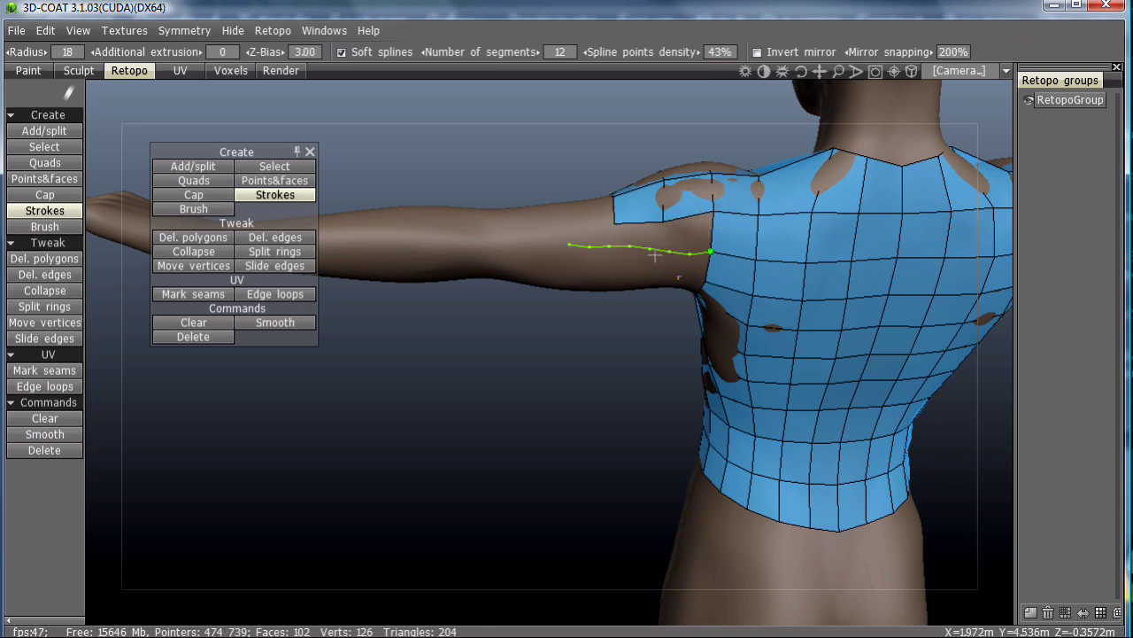
drag(571, 184, 657, 187)
drag(700, 273, 559, 276)
drag(659, 282, 658, 301)
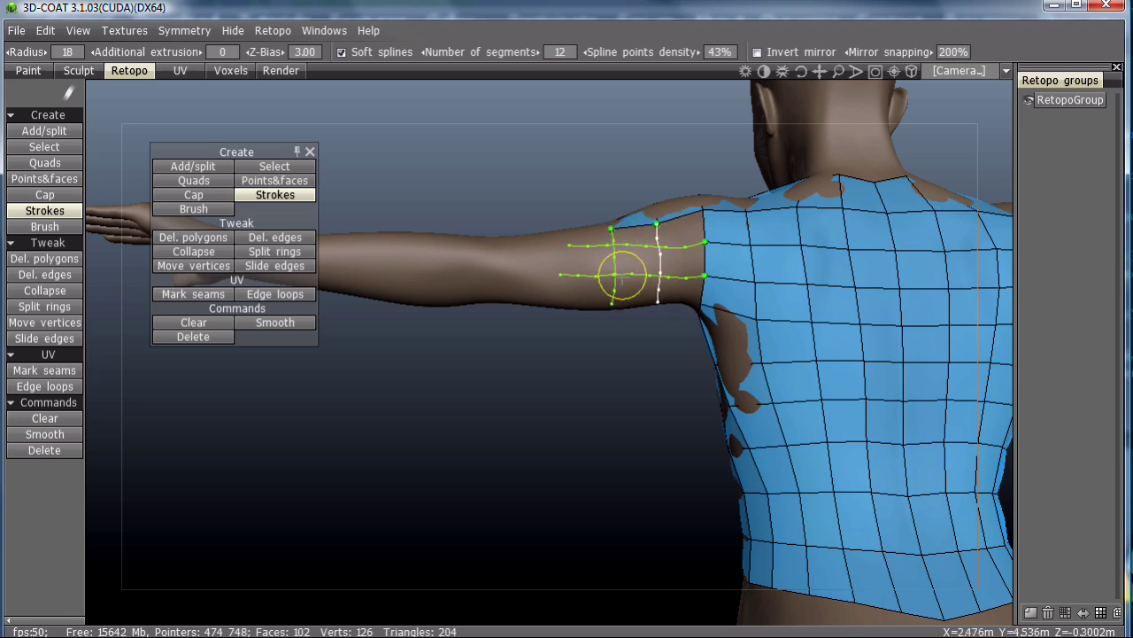
key(Return)
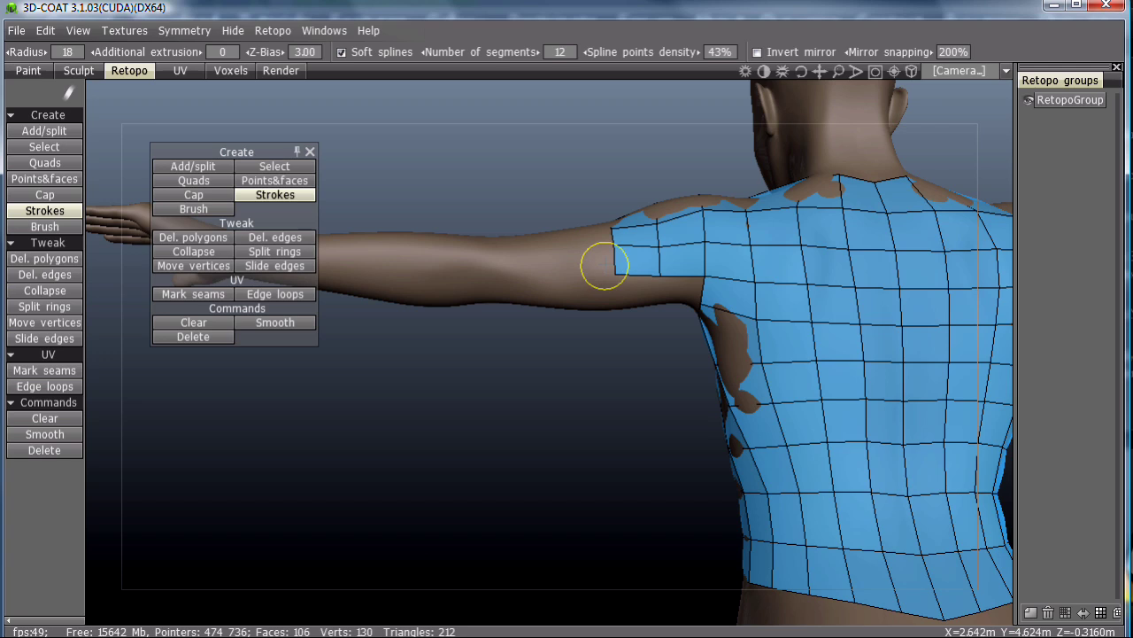
Step: With Points&faces, place two points under the upper arm and fill the quads joining them to the back of the sleeve
click(305, 181)
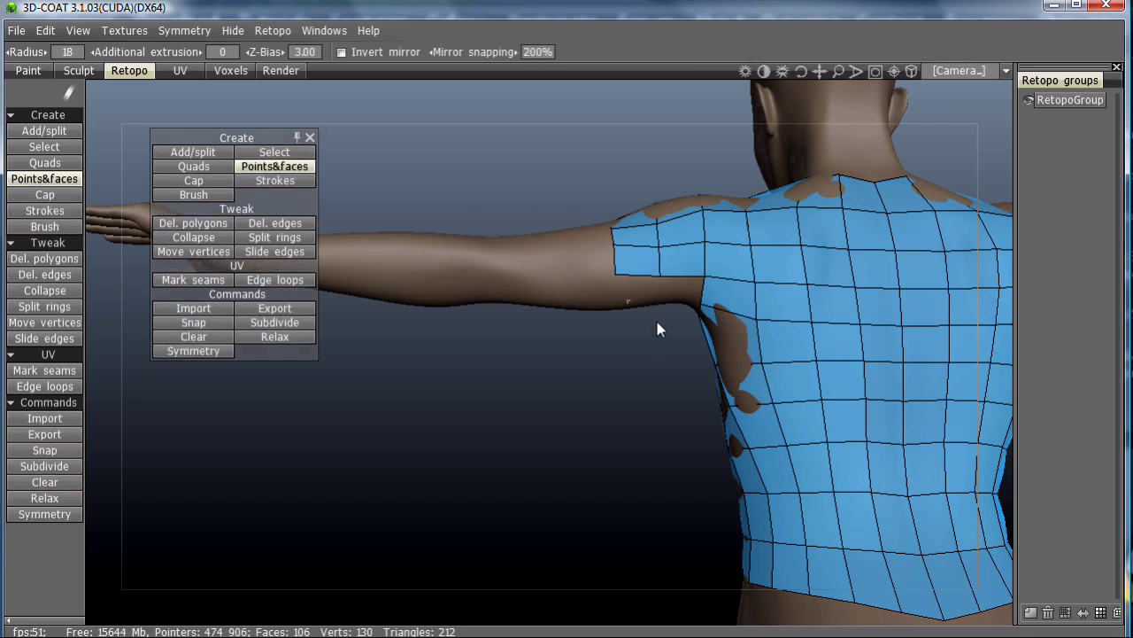
mouse_move(655, 317)
mouse_down()
mouse_move(655, 132)
mouse_move(631, 277)
mouse_up()
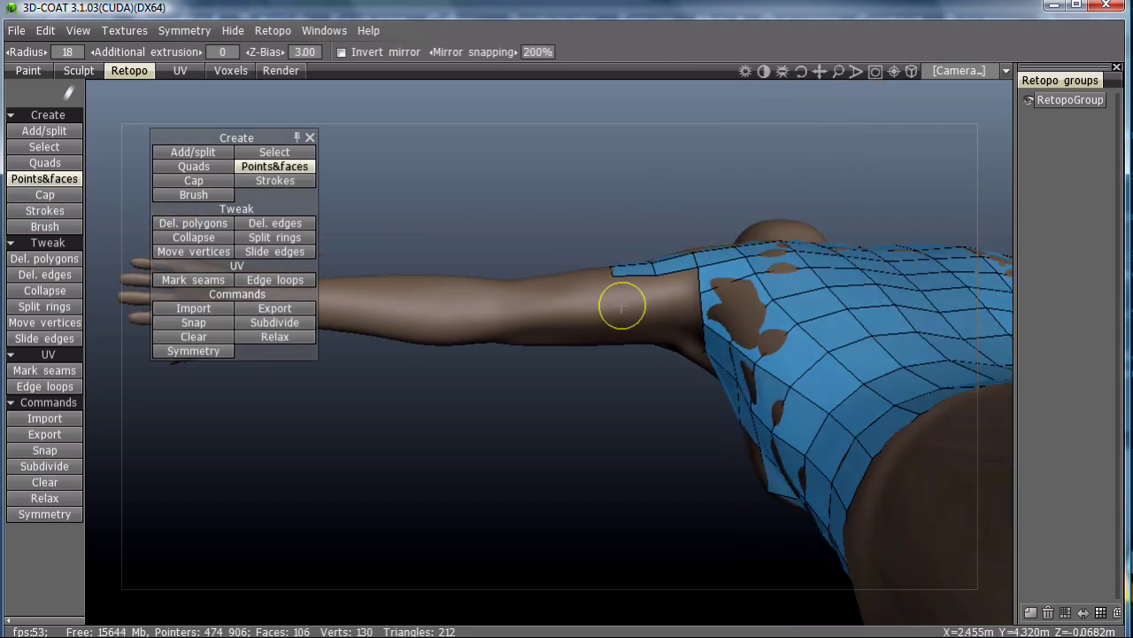
click(617, 299)
click(659, 297)
drag(678, 316, 675, 312)
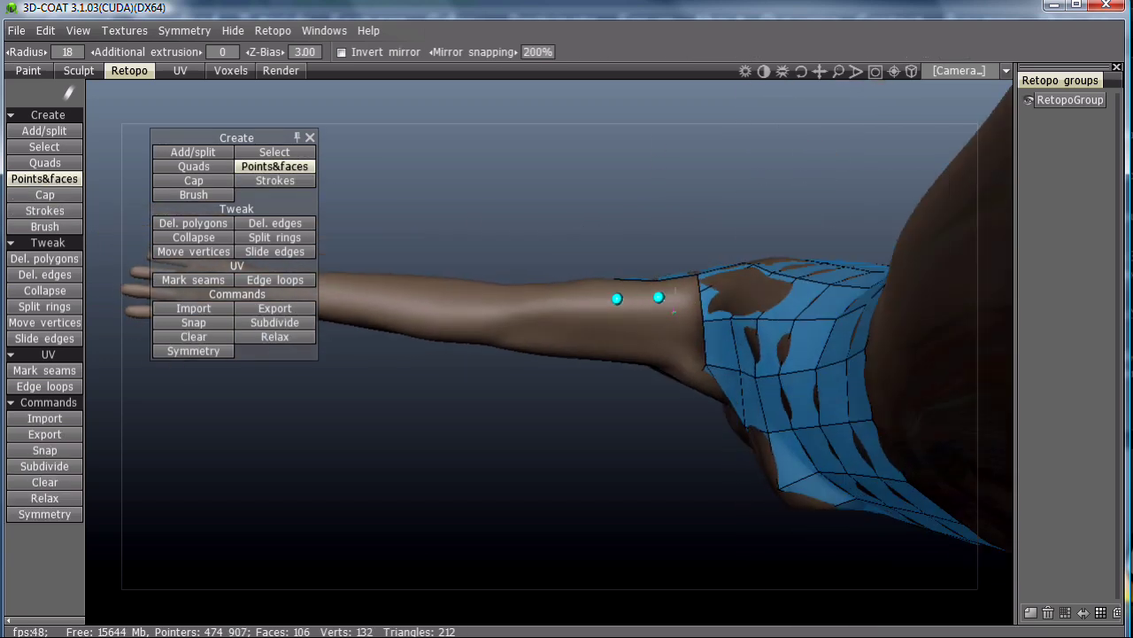
alt+drag(611, 290, 614, 333)
right_click(637, 285)
right_click(674, 294)
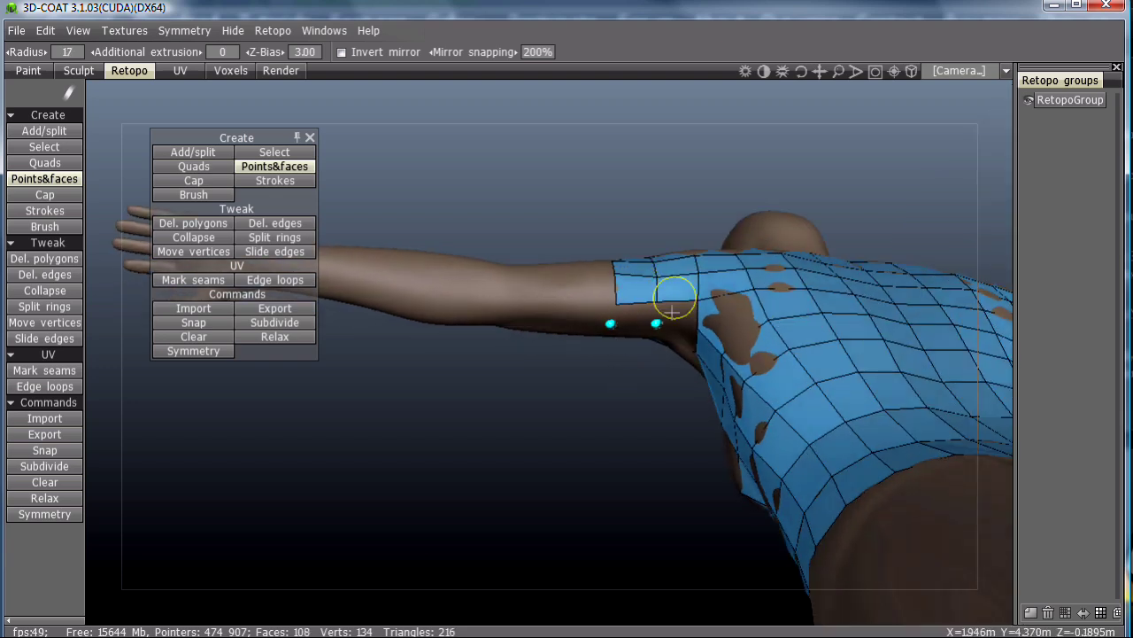
right_click(674, 314)
right_click(632, 309)
Step: Place two more points on the front of the upper arm and fill the remaining four quads to close the sleeve
alt+drag(628, 311, 554, 294)
click(560, 286)
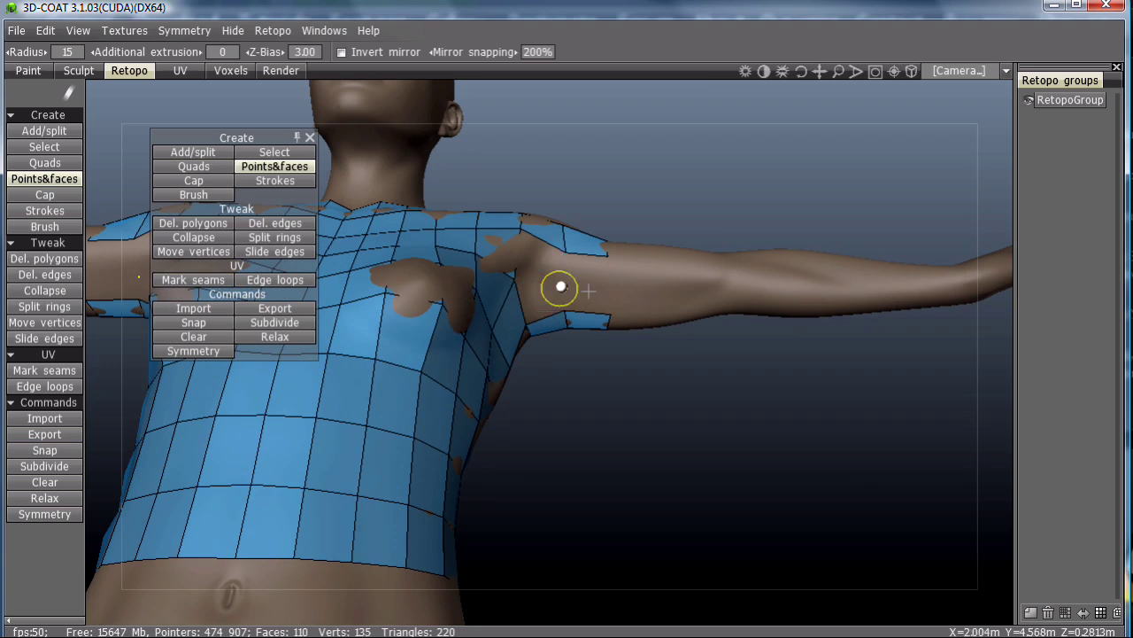
click(601, 293)
right_click(540, 261)
right_click(538, 296)
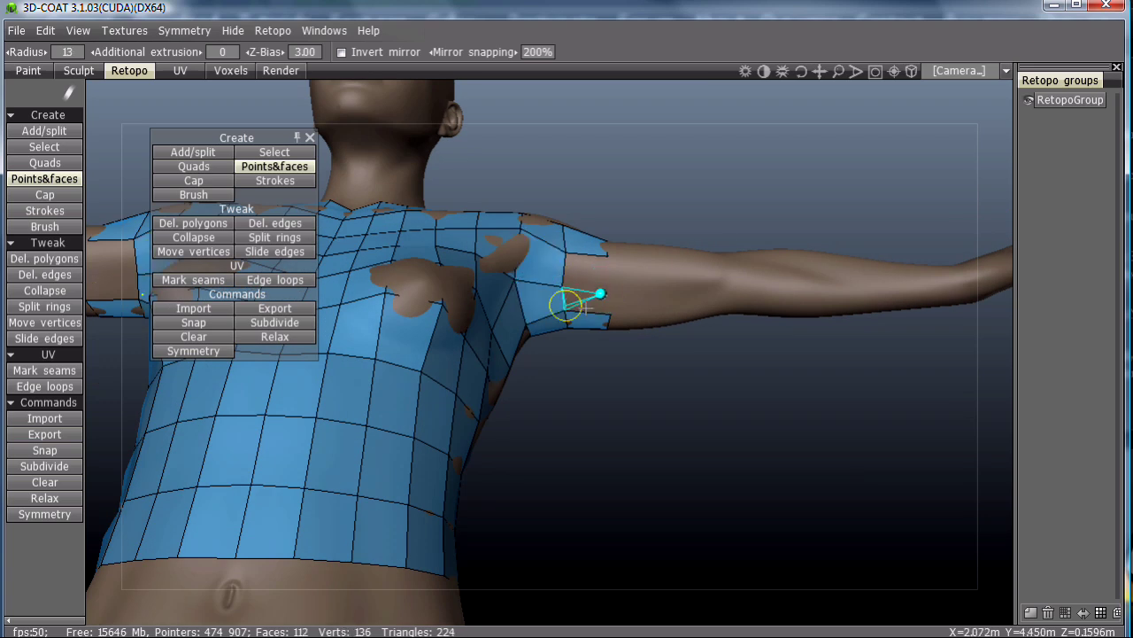
right_click(585, 304)
right_click(584, 272)
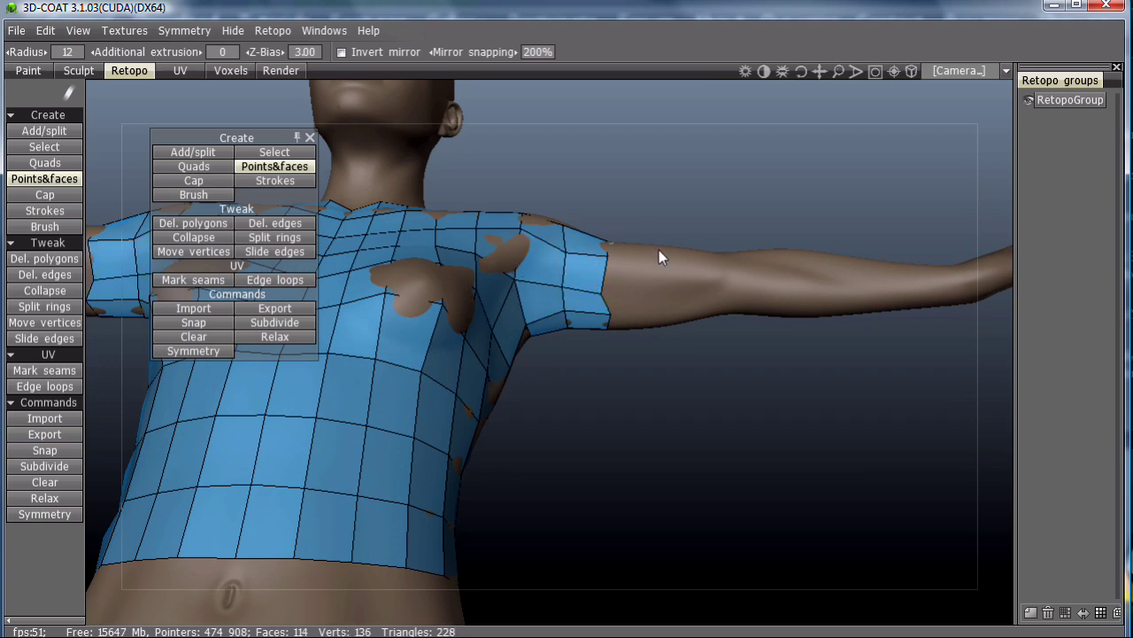
Step: Even out the vertices around the sleeve's shoulder area and back opening edge with the Brush tool
alt+drag(657, 248, 657, 332)
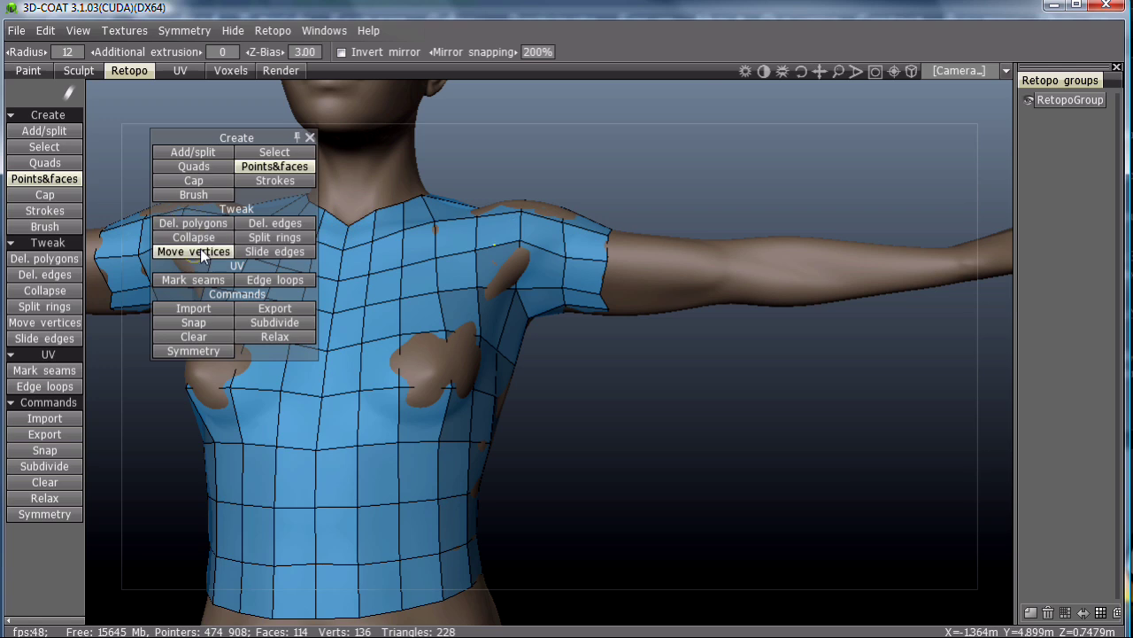
click(215, 195)
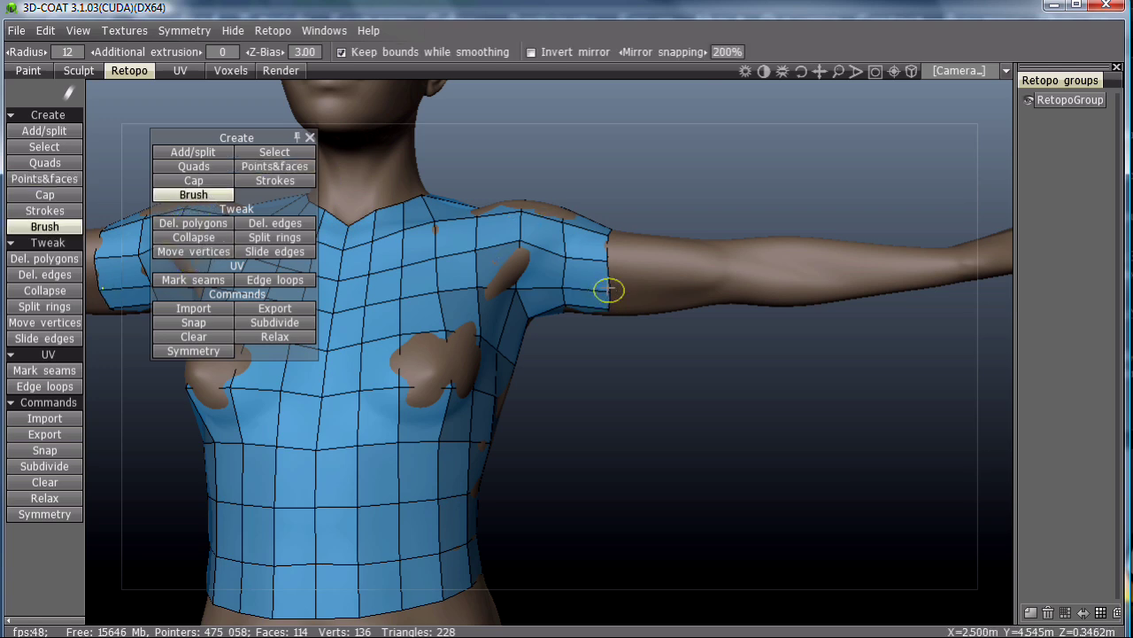
right_drag(567, 282, 455, 222)
right_drag(634, 288, 528, 366)
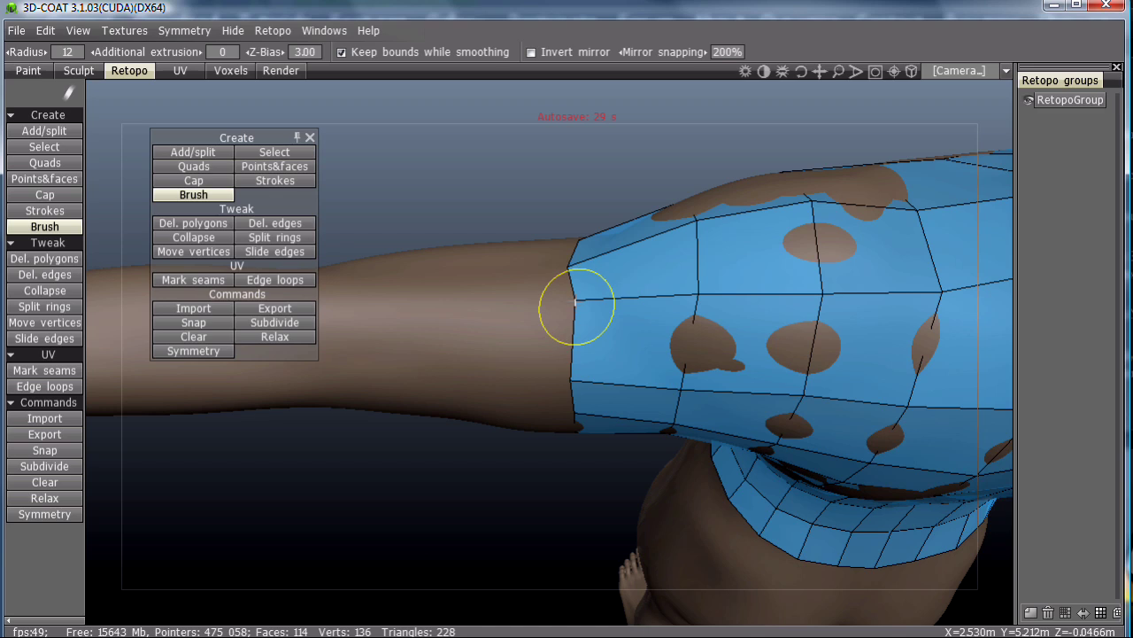
mouse_move(567, 278)
right_down()
mouse_move(724, 356)
mouse_move(766, 142)
mouse_move(569, 346)
mouse_move(673, 129)
mouse_move(572, 278)
right_up()
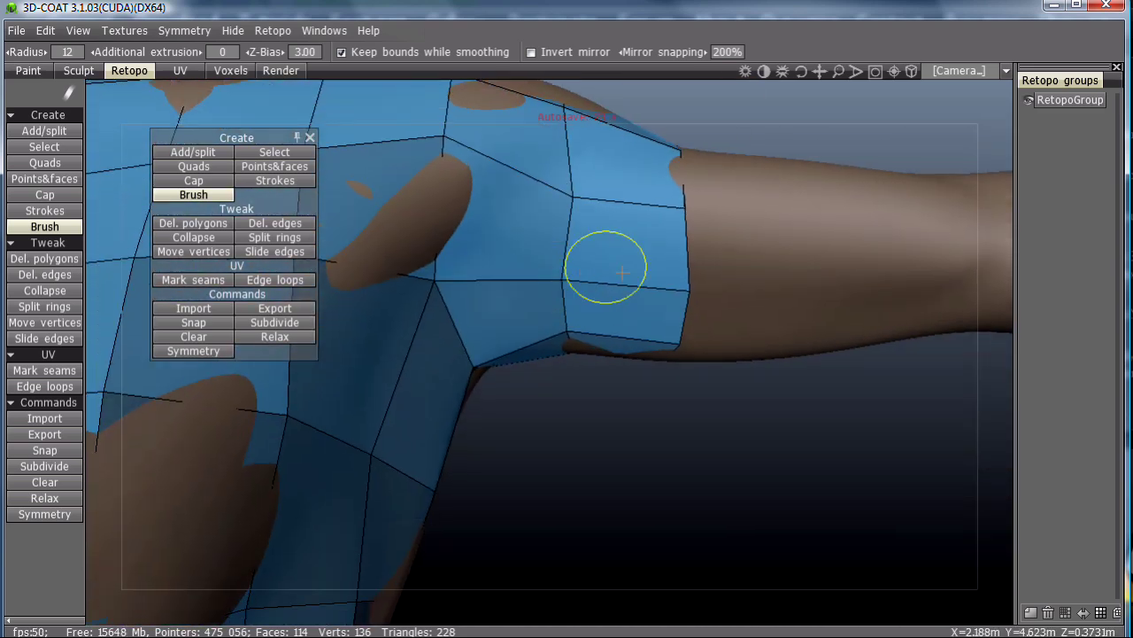
Step: Nudge the front vertices of the sleeve's hem and inner edge loop with the Brush to straighten both loops
drag(688, 290, 678, 288)
drag(573, 196, 572, 193)
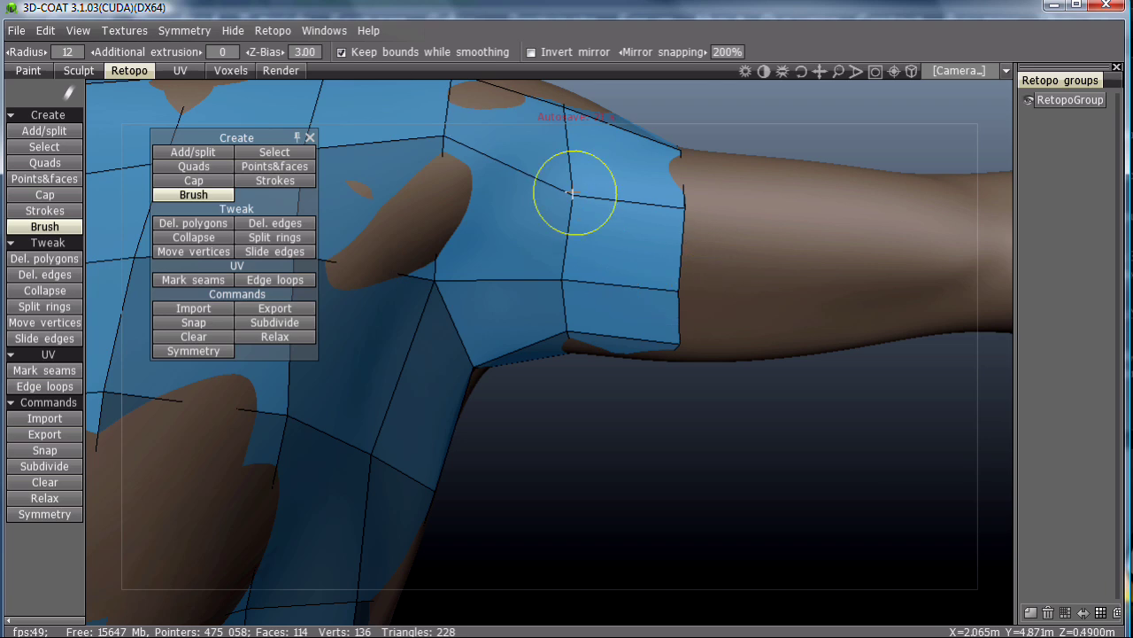
right_drag(688, 223, 644, 201)
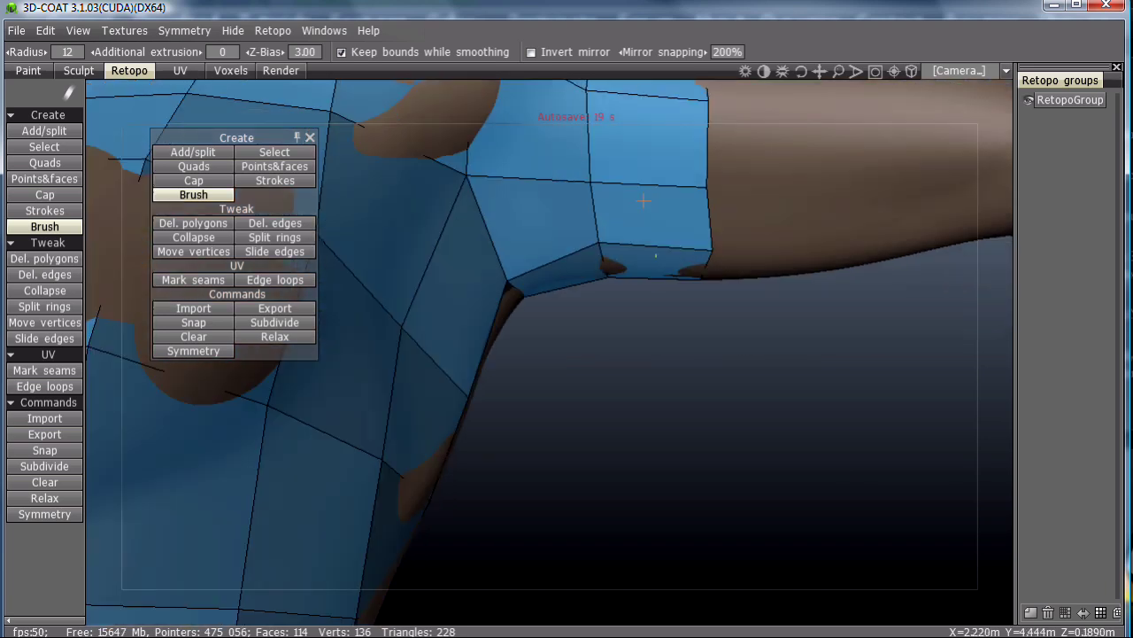
alt+drag(644, 201, 696, 243)
alt+right_drag(696, 243, 599, 365)
drag(599, 365, 585, 359)
middle_drag(585, 359, 591, 357)
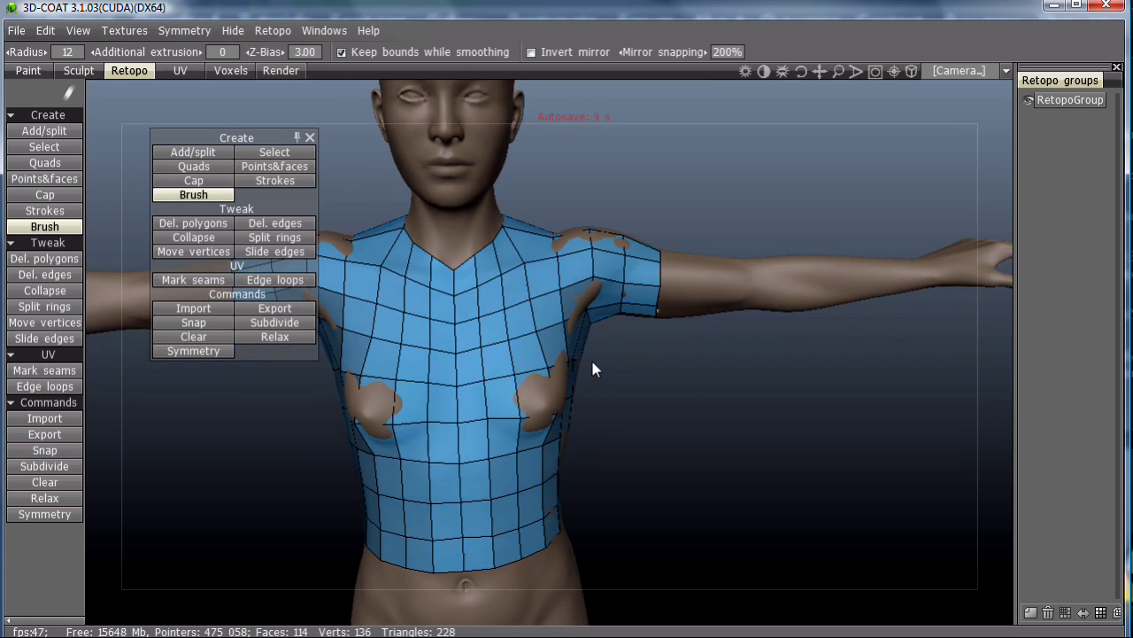
Step: Apply symmetry to the retopo mesh to create the mirrored half of the shirt
drag(591, 357, 584, 350)
click(271, 31)
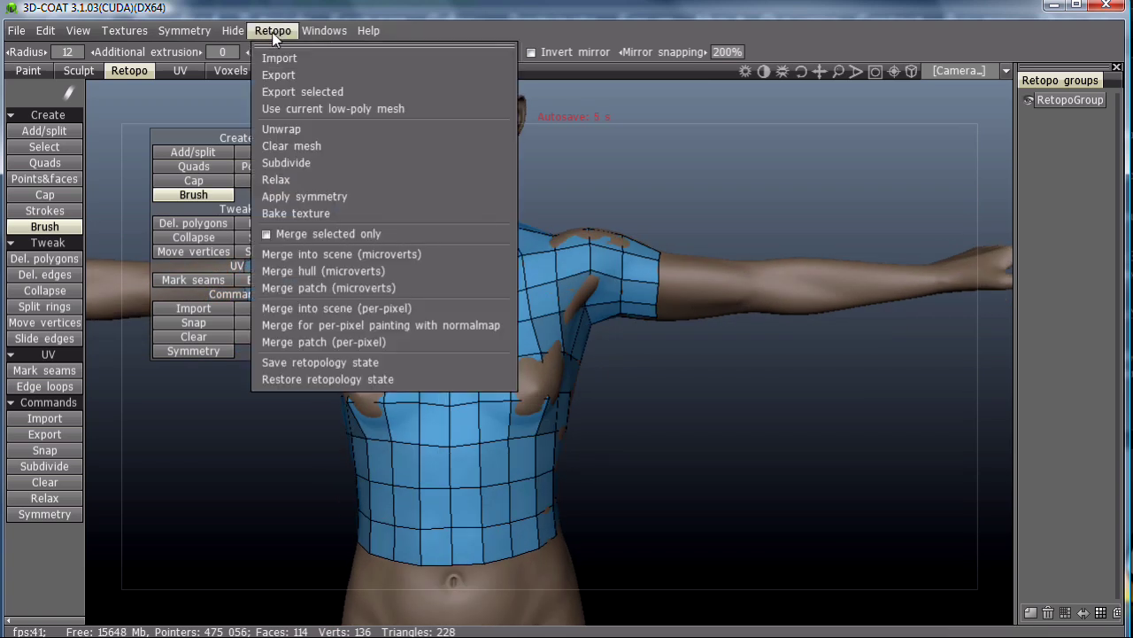
click(281, 195)
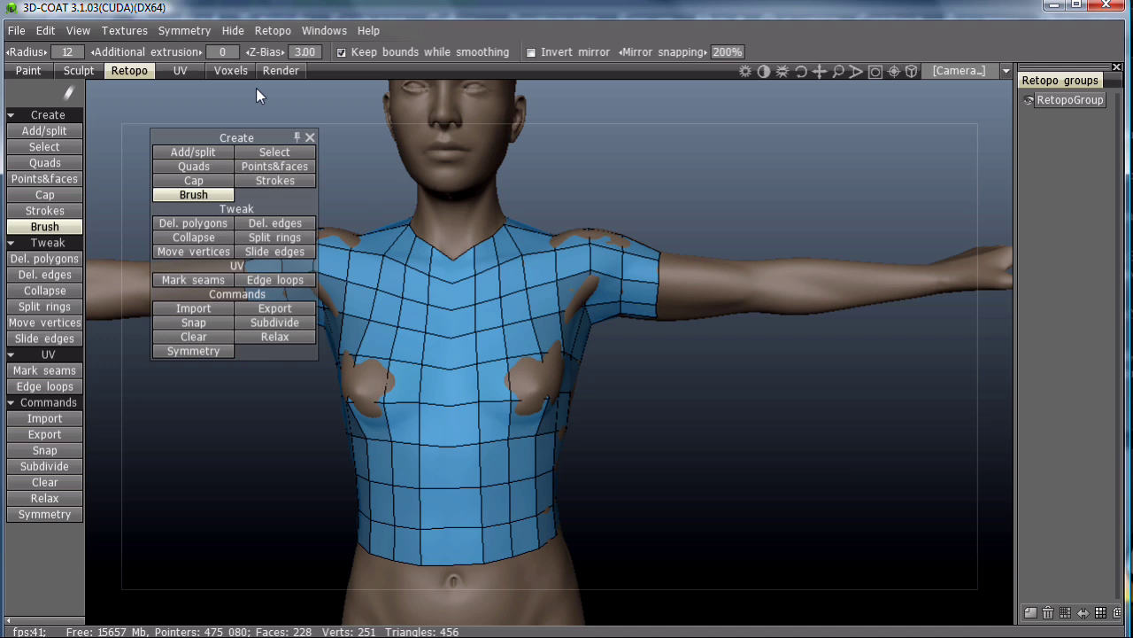
Step: Turn off symmetry for the retopo mesh
click(136, 35)
mouse_move(180, 34)
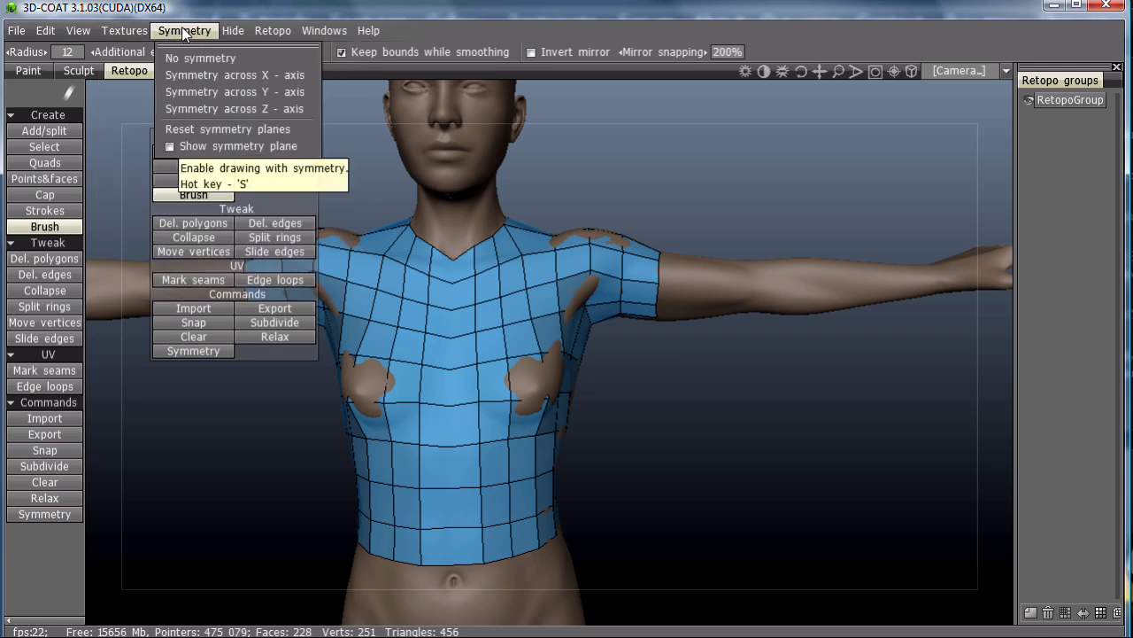
click(181, 59)
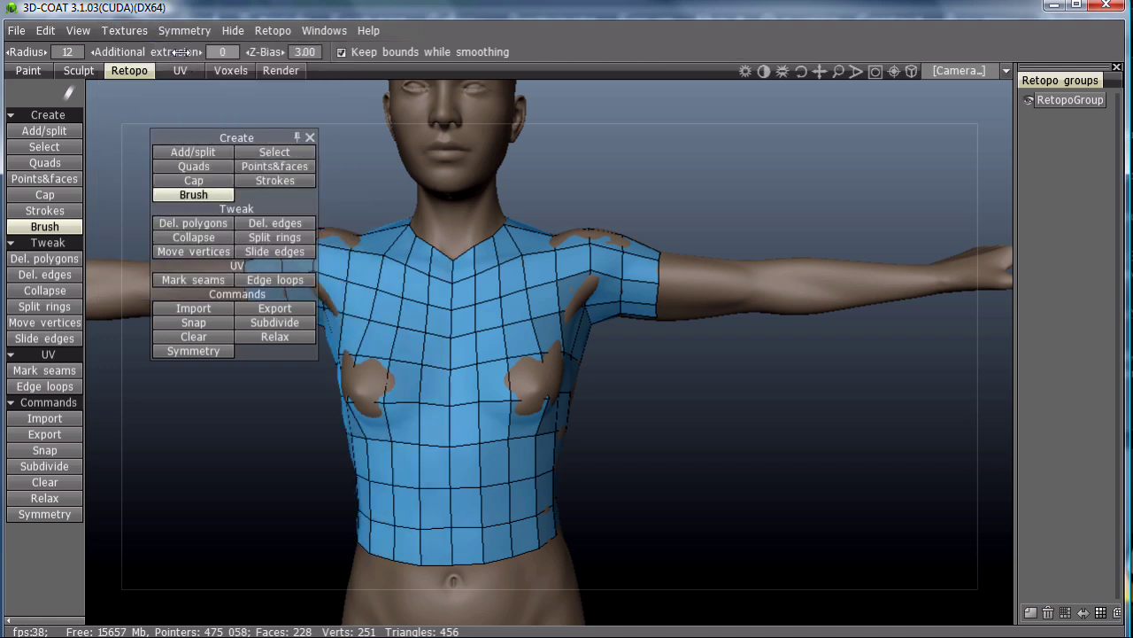
Step: Offset the shirt mesh from the body with an additional extrusion of 7.55
middle_drag(599, 375, 534, 396)
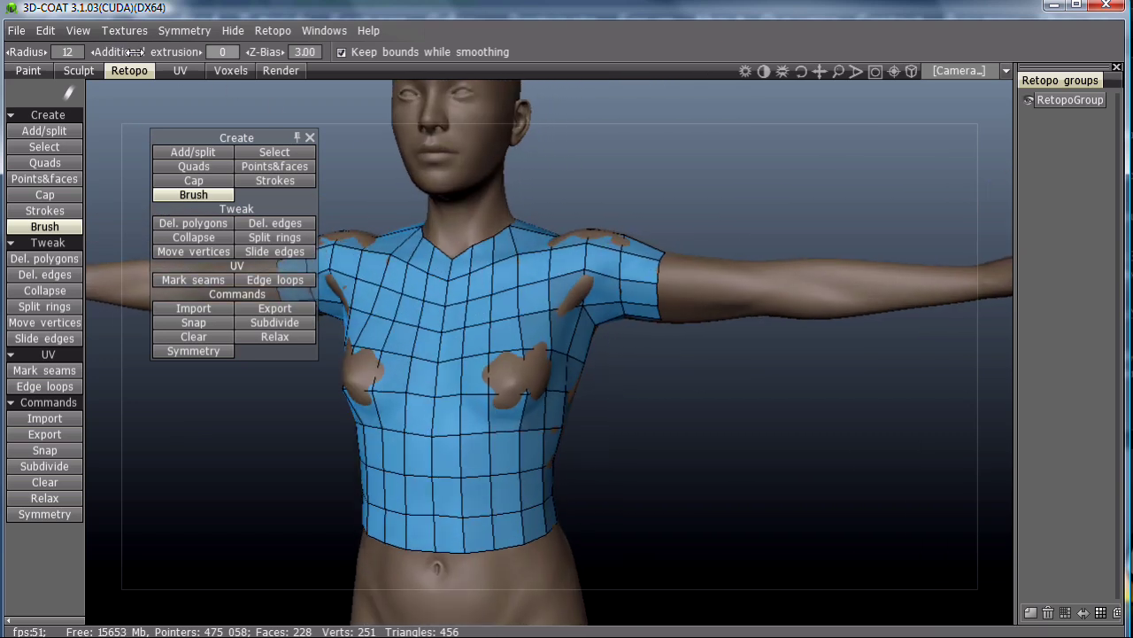
drag(146, 52, 279, 60)
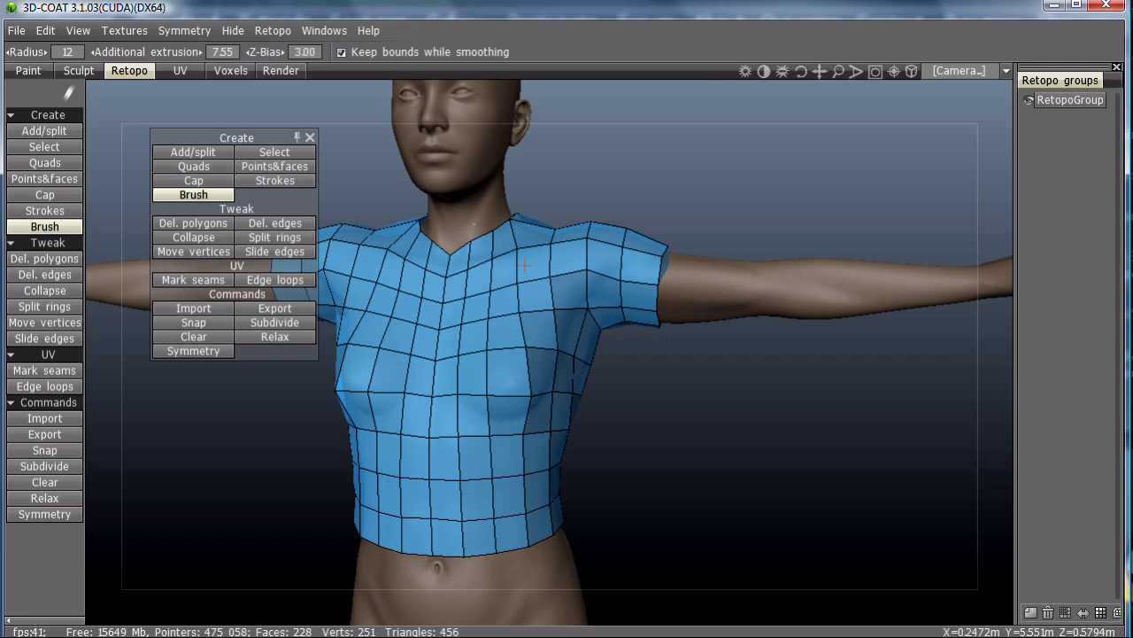
mouse_move(482, 273)
middle_down()
mouse_move(257, 243)
mouse_move(122, 266)
mouse_move(306, 260)
mouse_move(540, 350)
mouse_move(524, 280)
mouse_move(553, 277)
middle_up()
Step: Switch to the Voxels workspace and load the retopo shirt into the Cloth tool
click(233, 71)
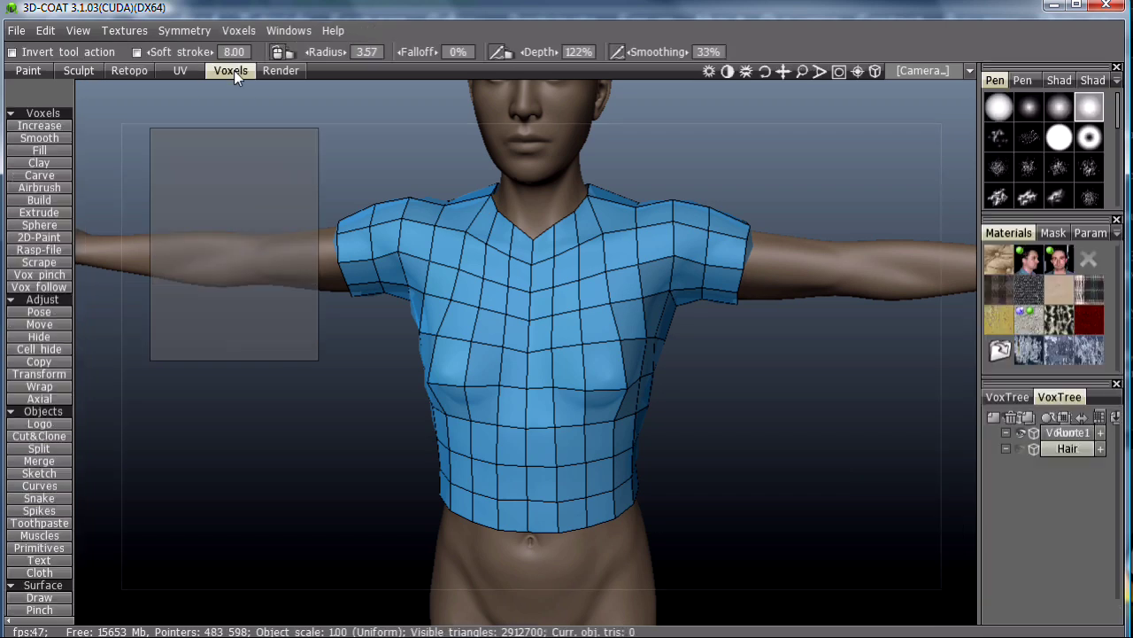
middle_drag(106, 480, 131, 437)
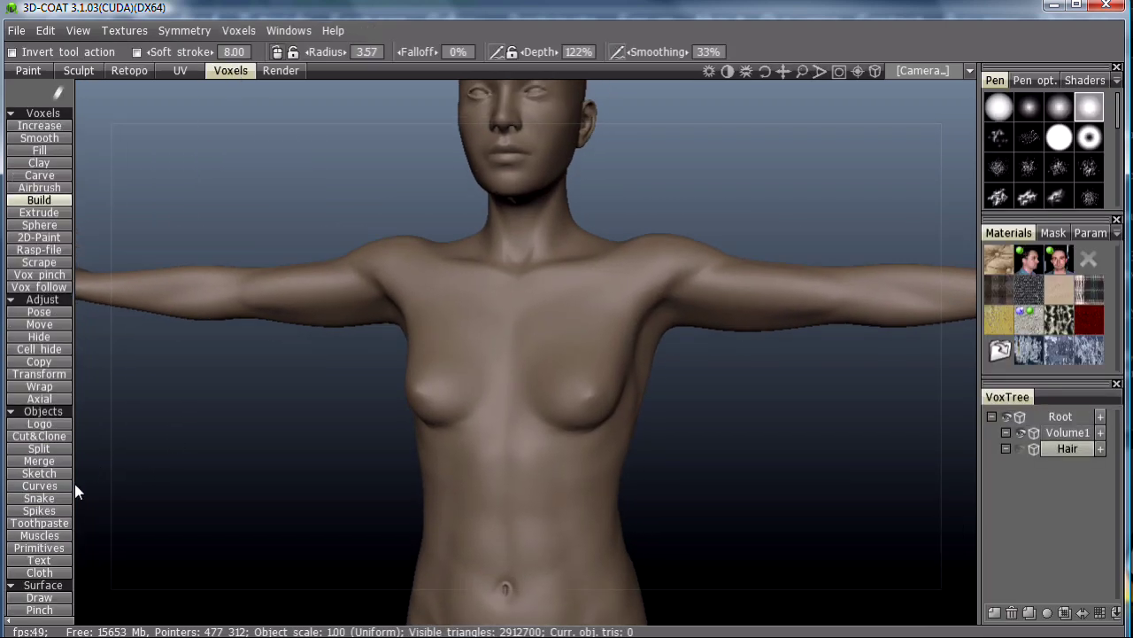
click(40, 573)
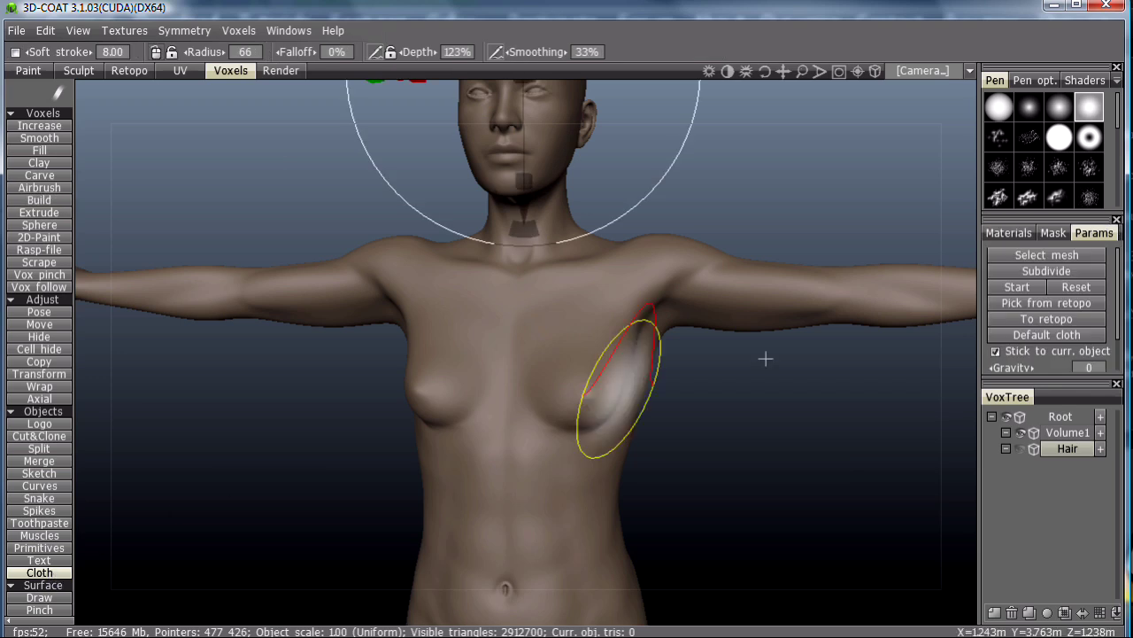
click(1012, 303)
mouse_move(749, 447)
mouse_down()
mouse_move(689, 447)
mouse_move(690, 400)
mouse_move(761, 457)
mouse_up()
middle_drag(762, 464, 844, 390)
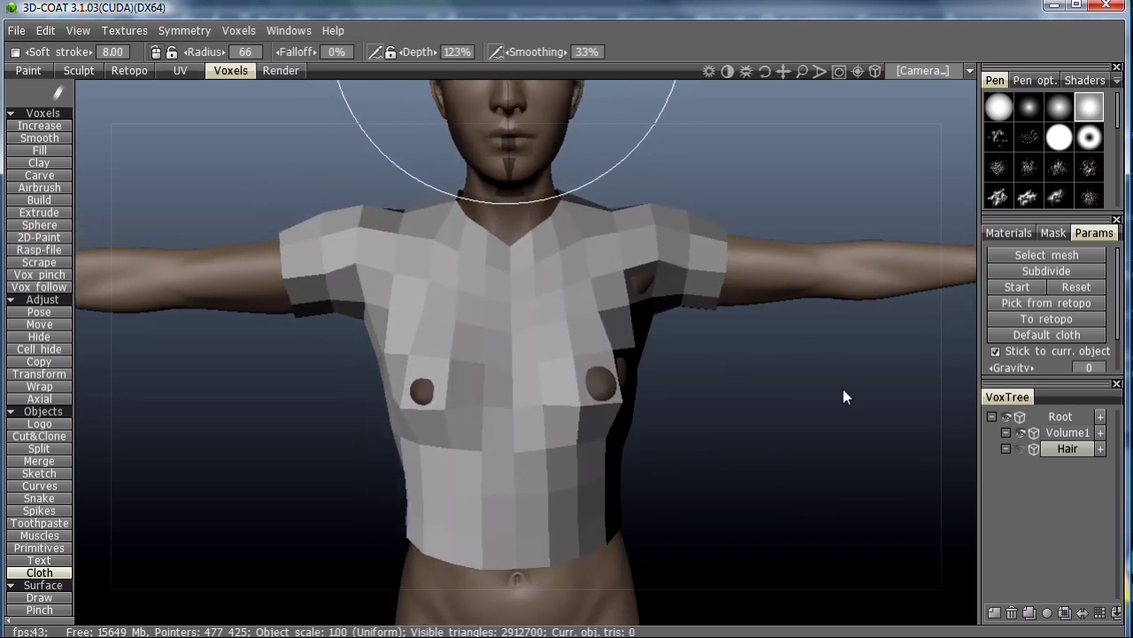
Step: Add a new voxel layer for the cloth and name it Shirt
click(1016, 287)
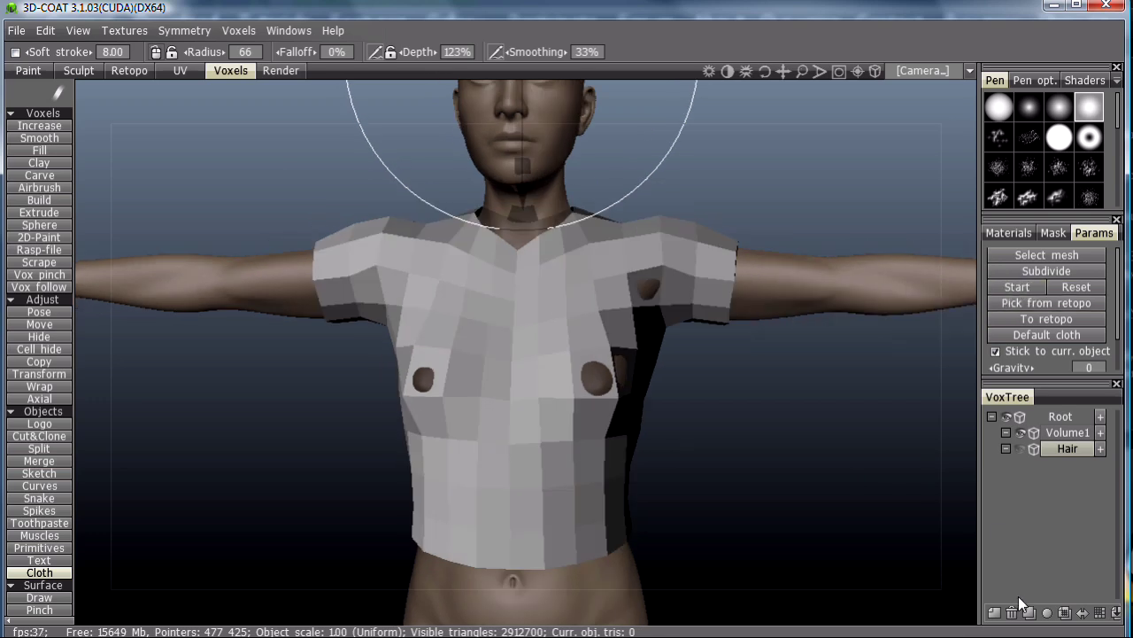
click(994, 611)
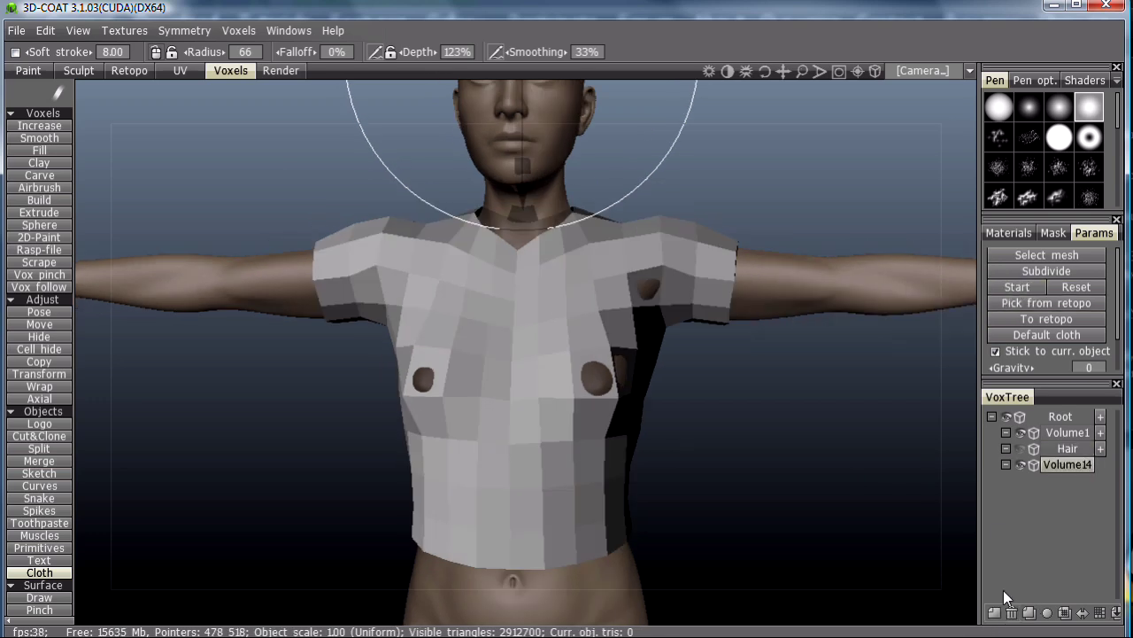
double_click(1068, 467)
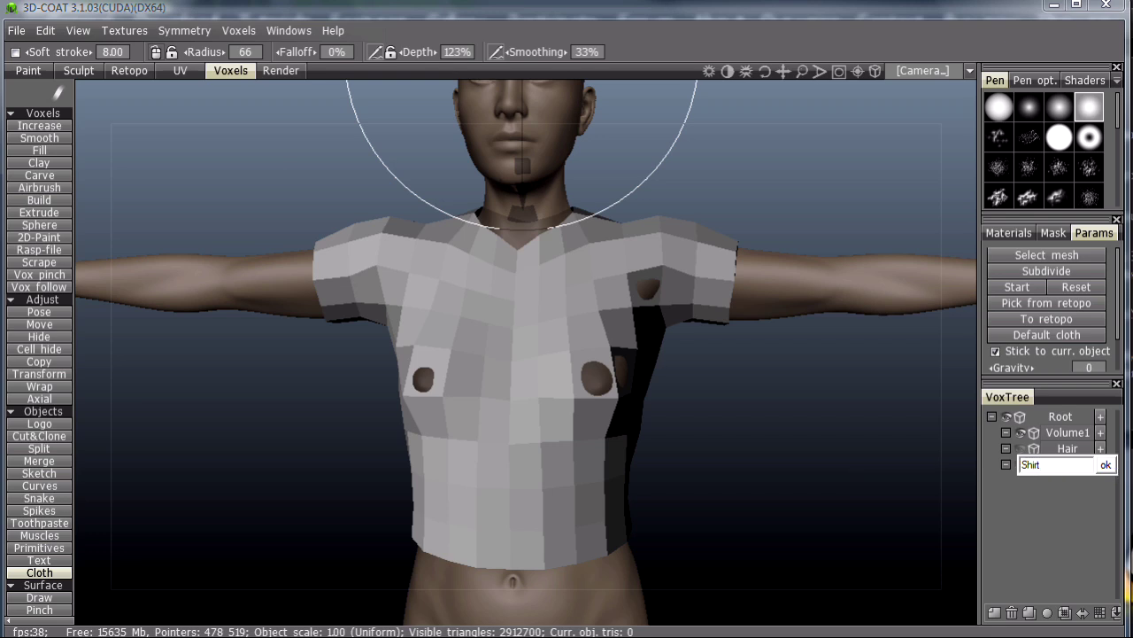
click(1106, 465)
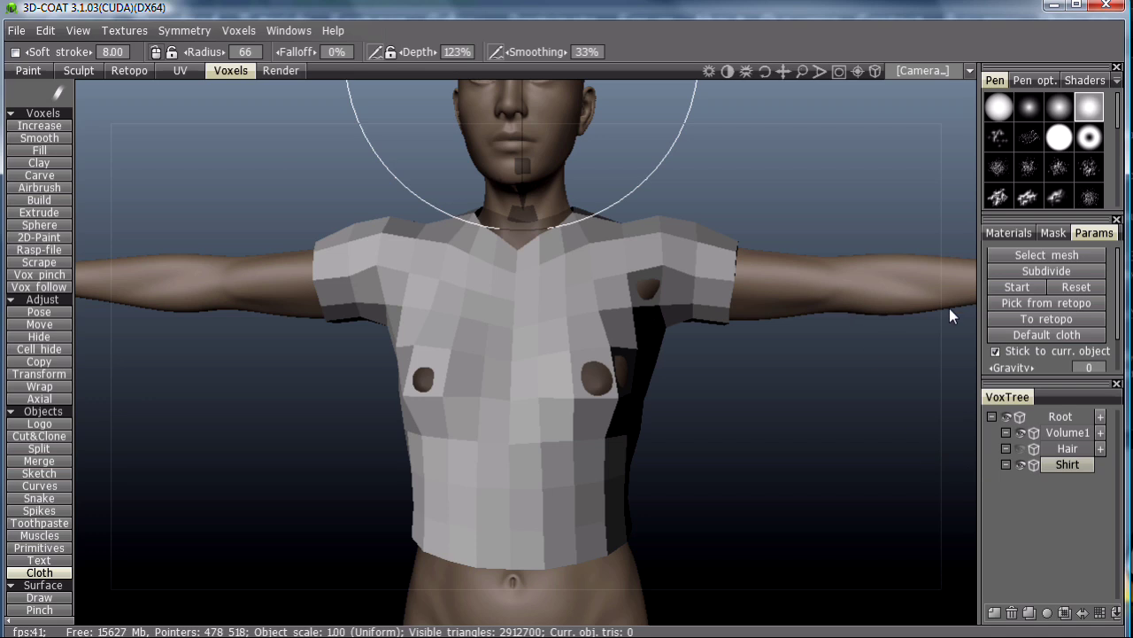
Step: Start the cloth simulation, pull the shirt's front upward and try out the Gravity setting
click(1017, 286)
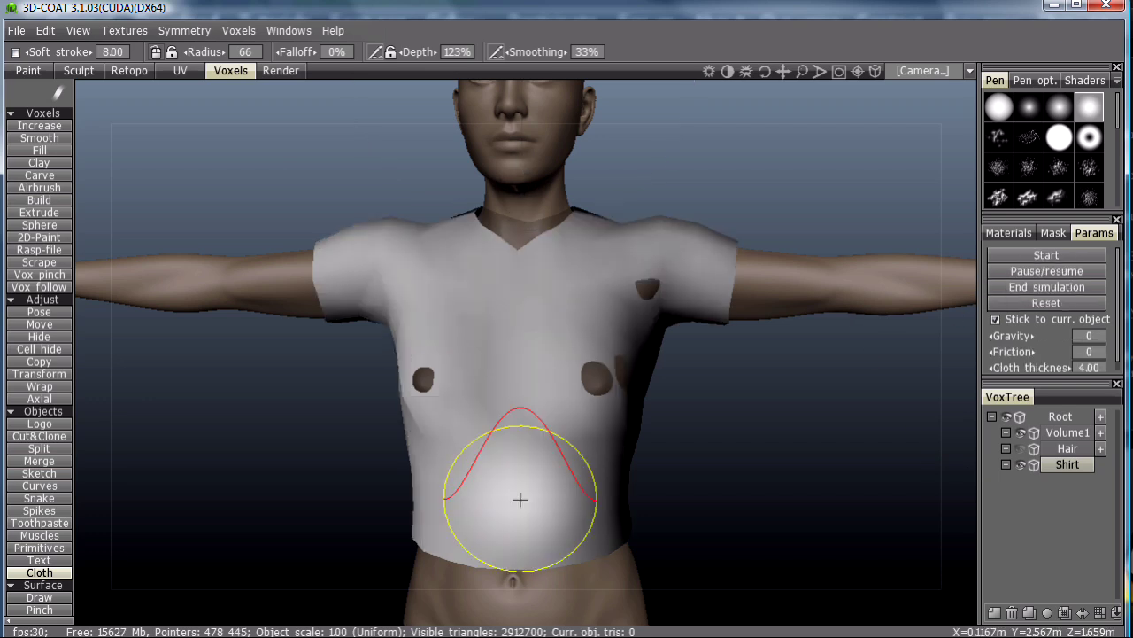
mouse_move(520, 498)
mouse_down()
mouse_move(520, 439)
mouse_move(541, 387)
mouse_up()
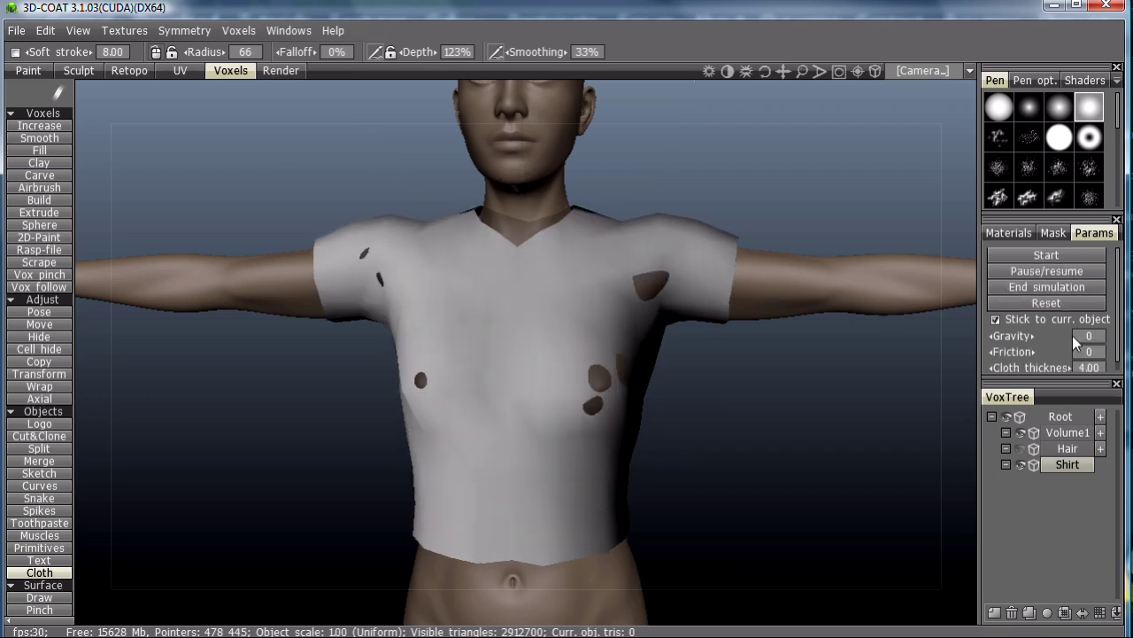
drag(1042, 338, 916, 337)
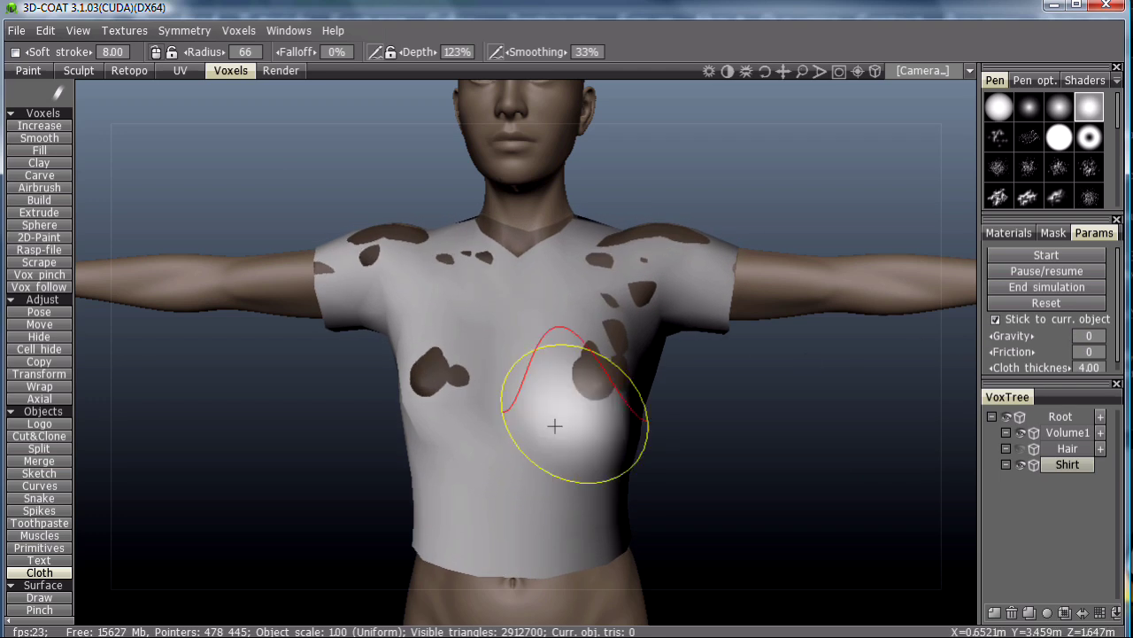
mouse_move(510, 474)
mouse_down()
mouse_move(508, 375)
mouse_move(519, 493)
mouse_move(518, 452)
mouse_up()
Step: Pull the shirt's belly area up toward the chest with brush radii of 57 and 121, and reset the cloth simulation
scroll(513, 518, down, 1)
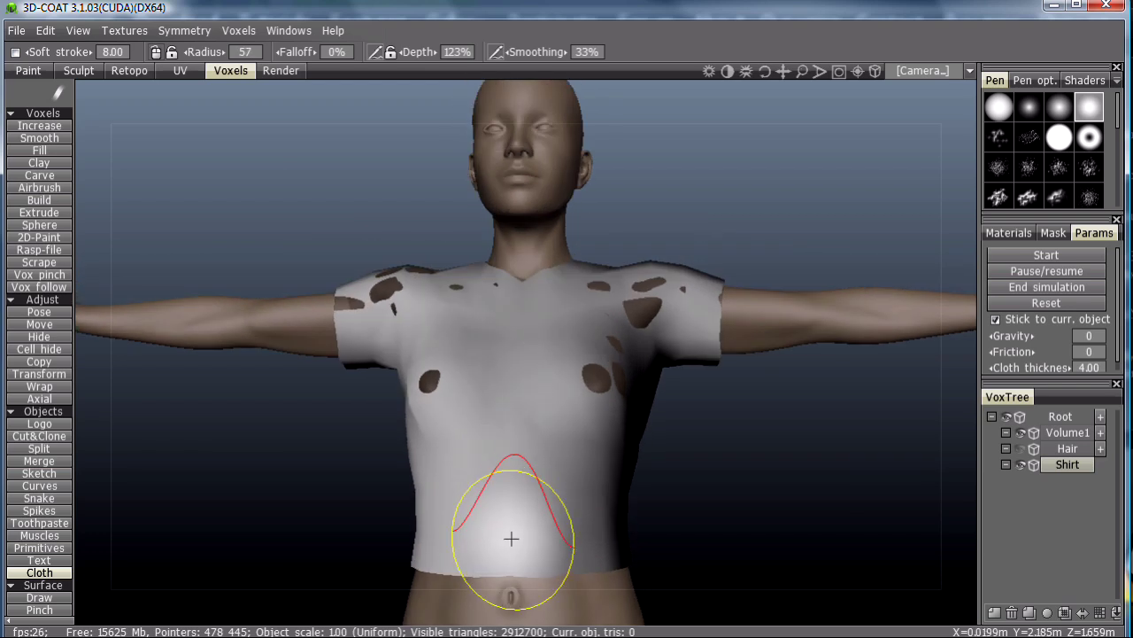
drag(513, 537, 515, 358)
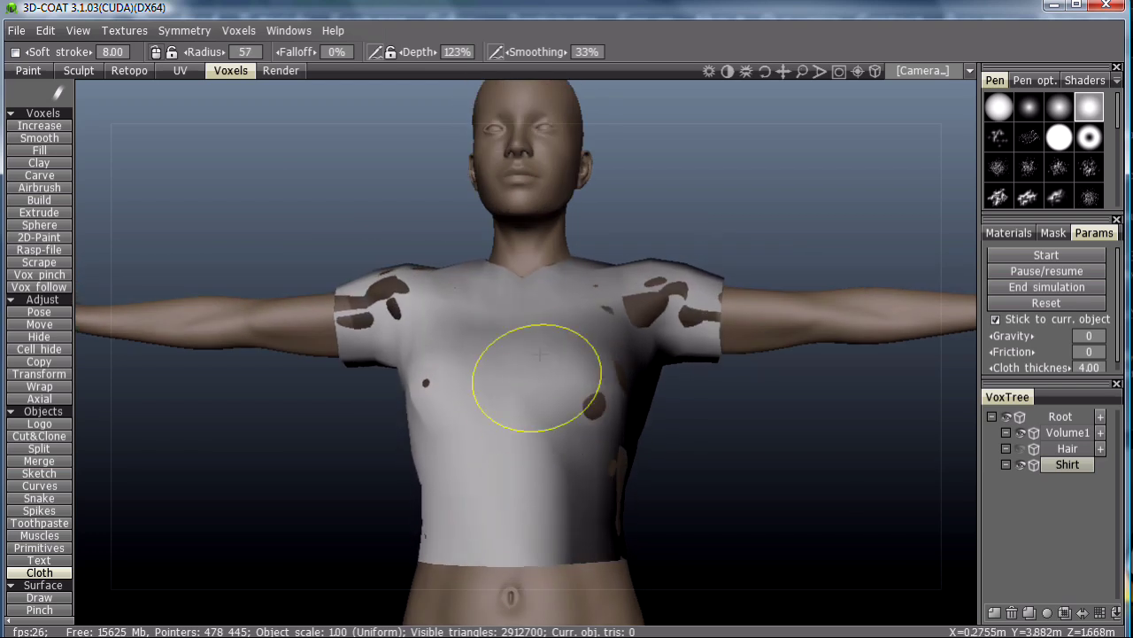
scroll(524, 514, up, 10)
drag(516, 504, 513, 433)
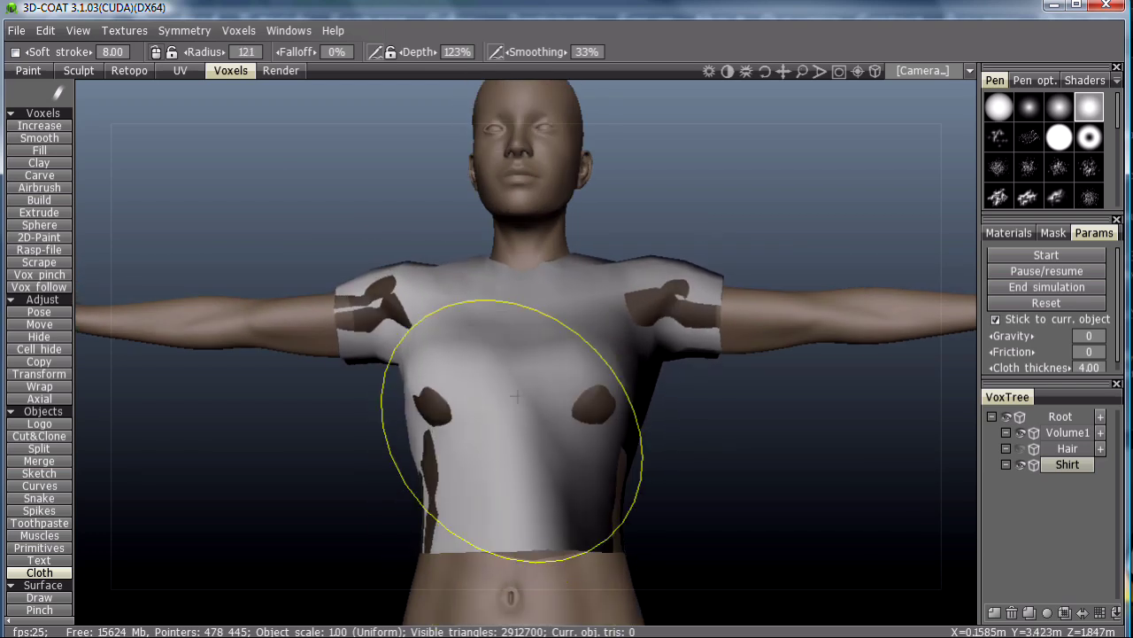
drag(510, 509, 533, 384)
drag(687, 371, 659, 401)
click(1027, 304)
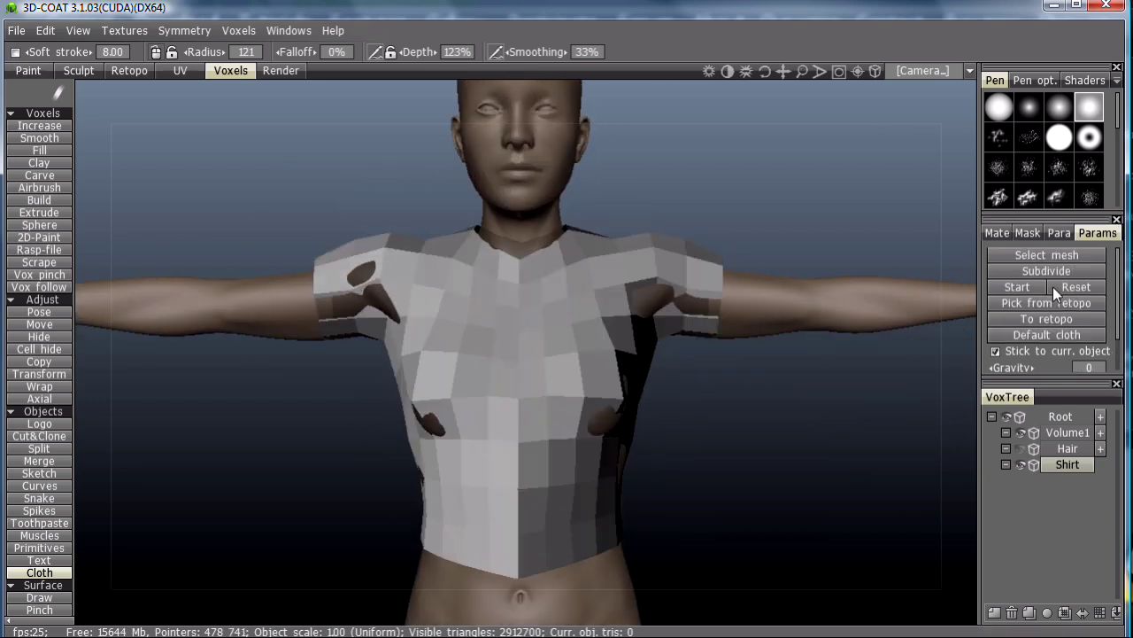
Step: Subdivide the shirt's cloth mesh and restart the simulation with a brush radius of 76
click(1070, 271)
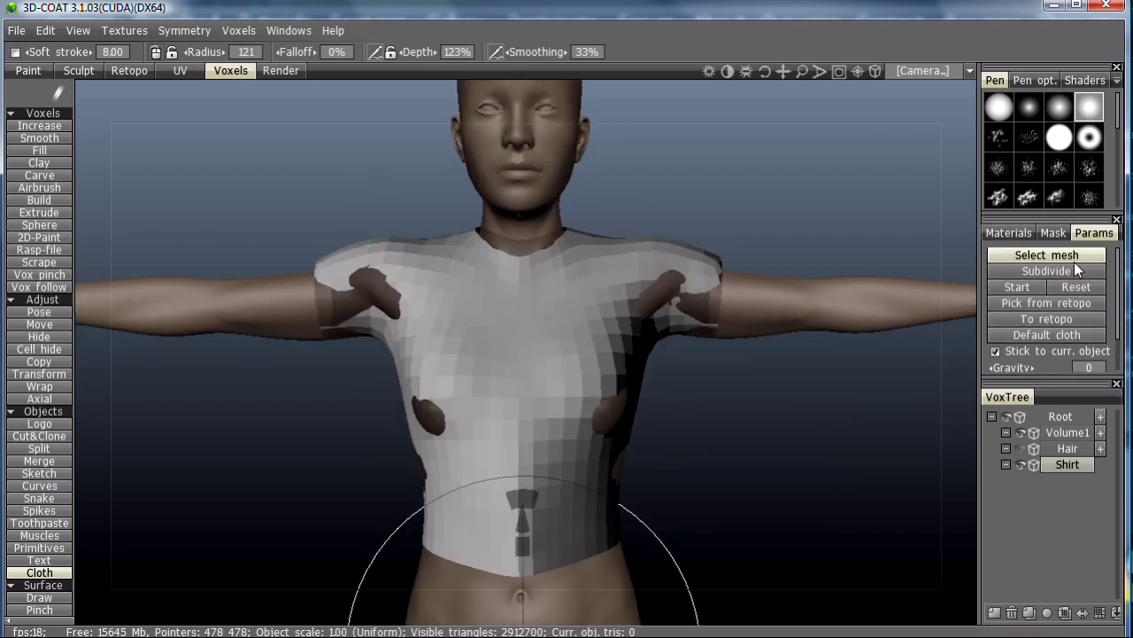
click(1021, 287)
right_drag(487, 477, 449, 479)
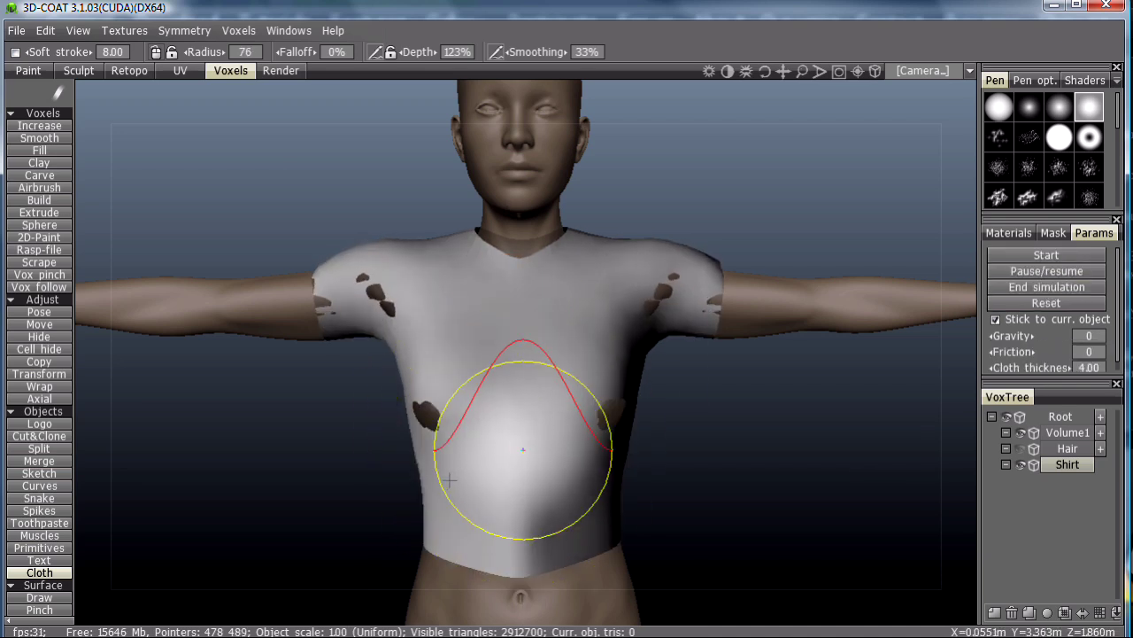
Step: Pull the cloth up over the stomach and push both sleeves inward toward the chest to form folds
drag(519, 526, 524, 450)
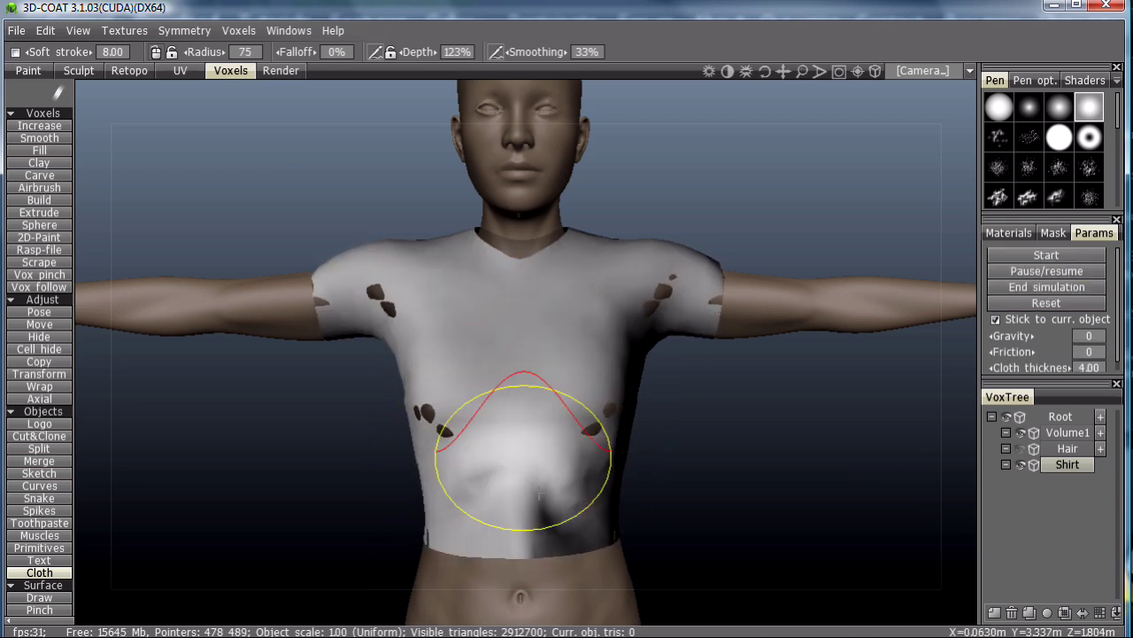
mouse_move(532, 507)
mouse_down()
mouse_move(541, 303)
mouse_move(533, 322)
mouse_up()
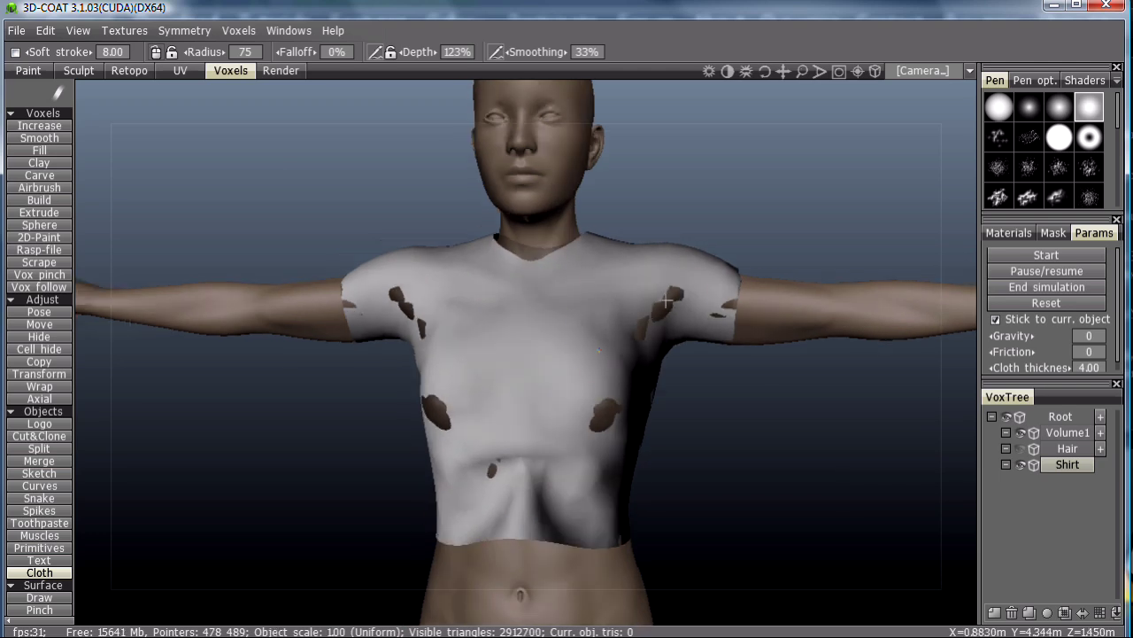
drag(730, 304, 700, 301)
drag(633, 288, 620, 289)
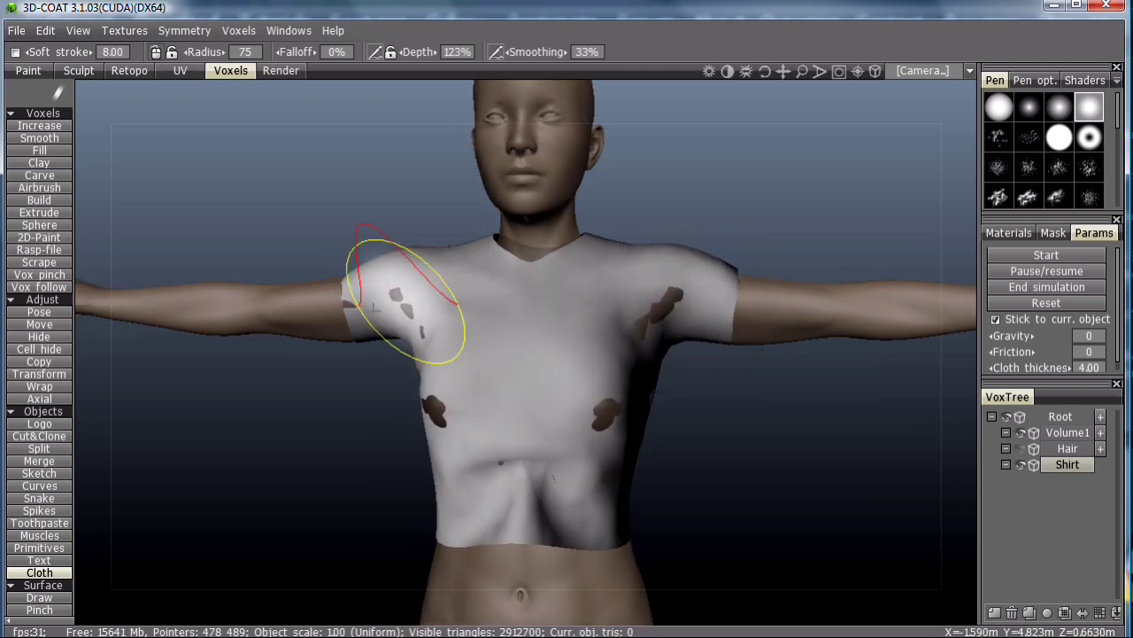
drag(374, 306, 491, 304)
Step: Work the cloth on the shirt's lower back and pull the front upward over the stomach
alt+drag(329, 314, 249, 320)
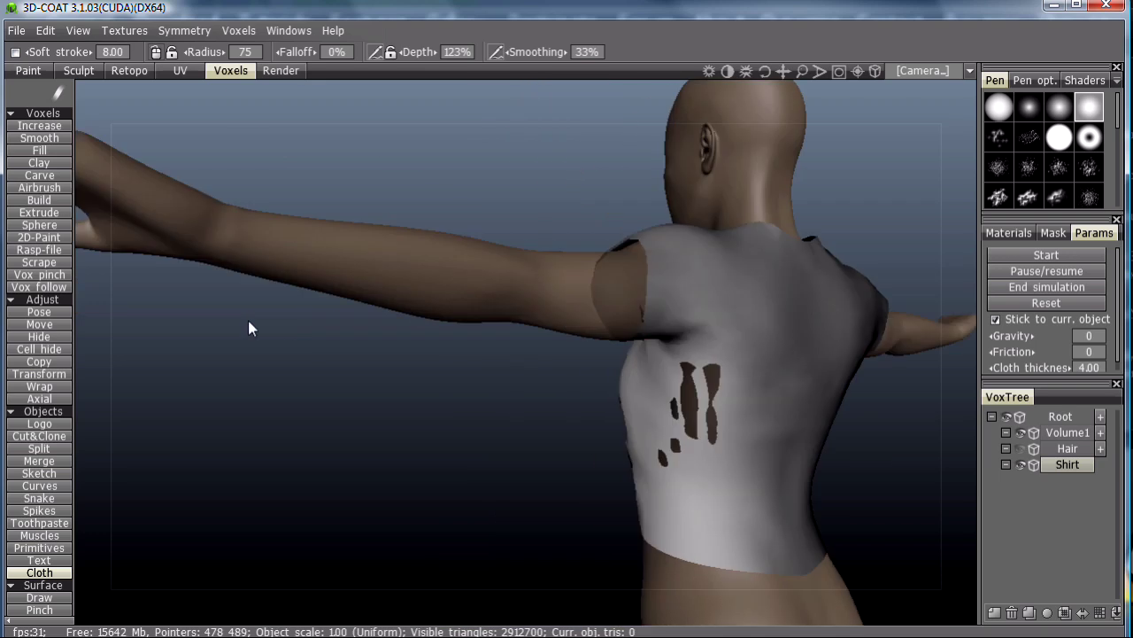
right_drag(477, 315, 256, 306)
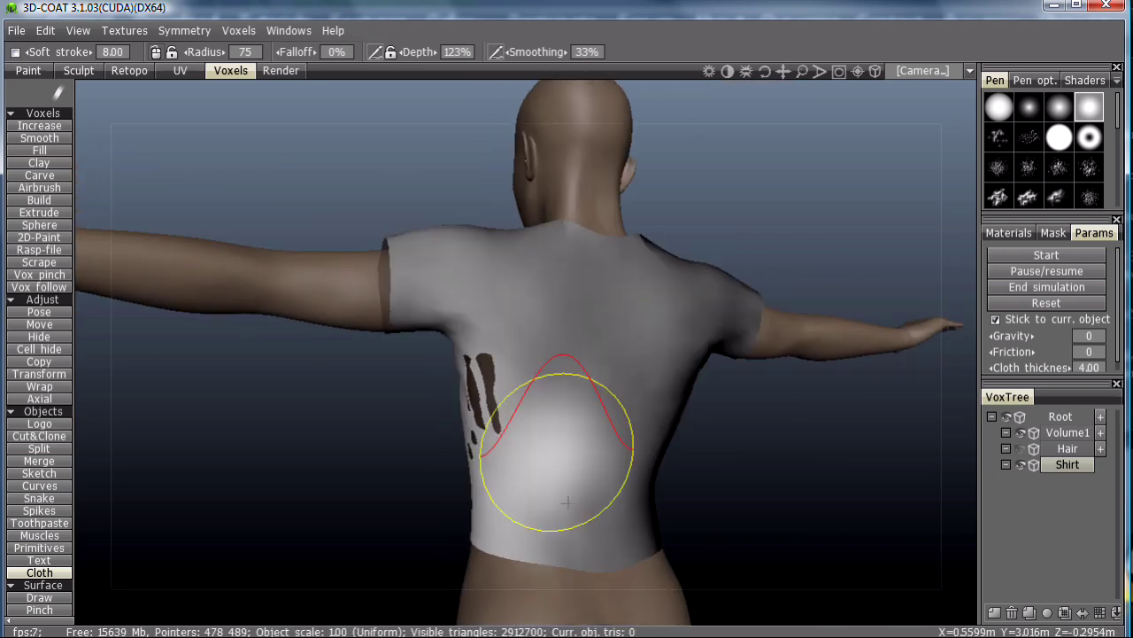
mouse_move(577, 451)
mouse_down()
mouse_move(602, 308)
mouse_move(575, 293)
mouse_move(595, 252)
mouse_move(626, 310)
mouse_move(620, 299)
mouse_move(554, 380)
mouse_move(506, 410)
mouse_move(462, 266)
mouse_move(721, 304)
mouse_move(653, 329)
mouse_move(480, 332)
mouse_move(803, 402)
mouse_move(886, 401)
mouse_up()
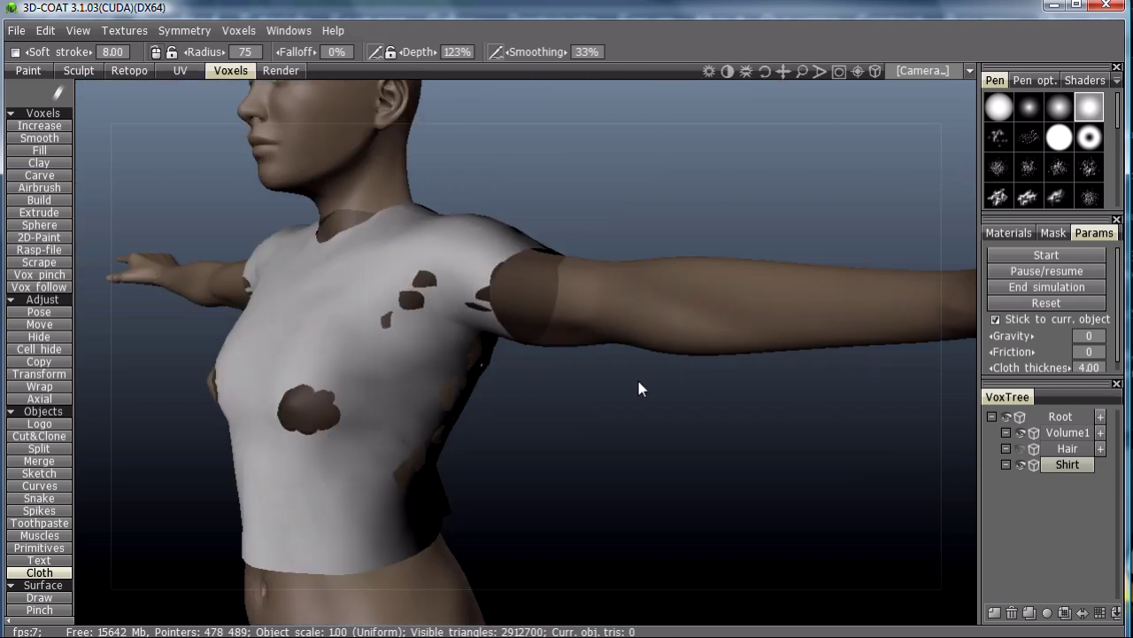
drag(641, 388, 559, 372)
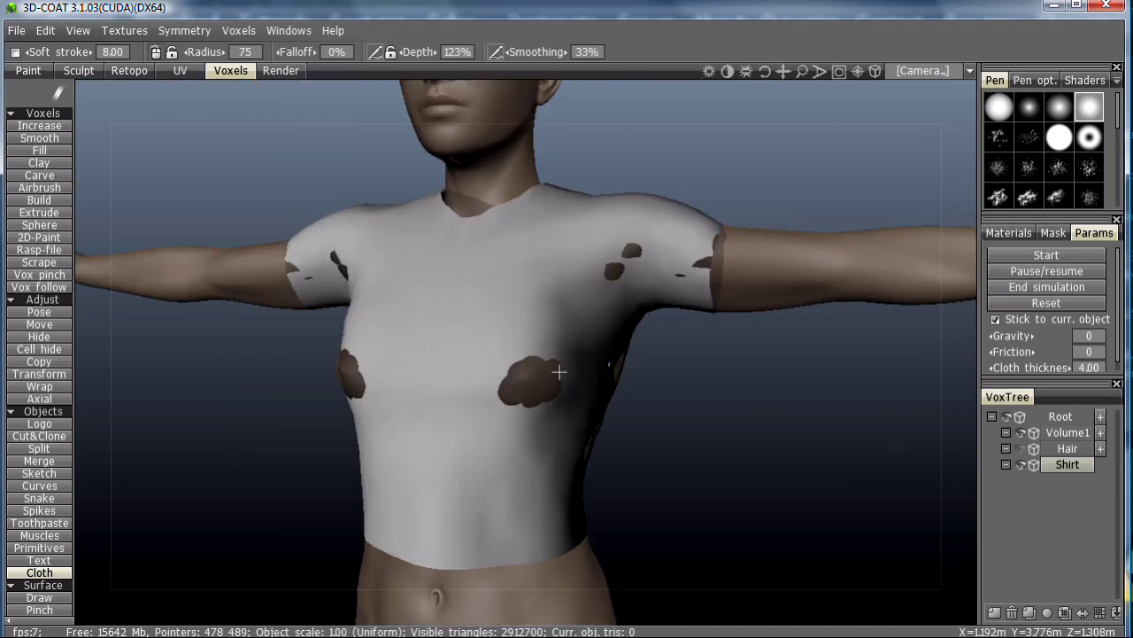
mouse_move(426, 491)
mouse_down()
mouse_move(443, 486)
mouse_move(438, 427)
mouse_up()
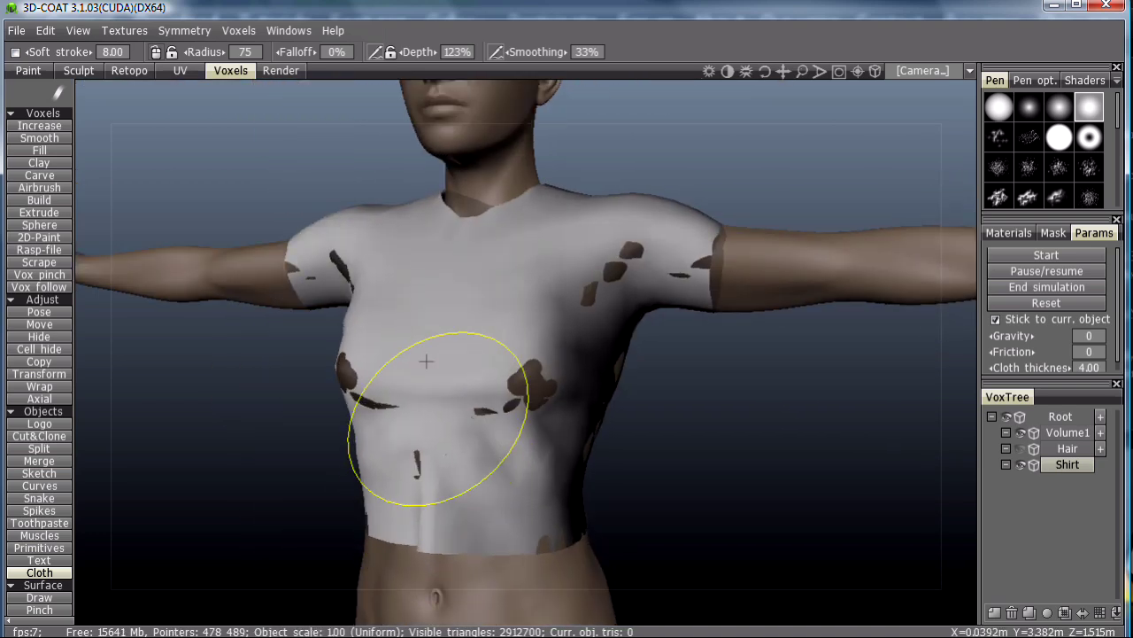
mouse_move(426, 360)
mouse_down()
mouse_move(481, 215)
mouse_move(425, 393)
mouse_move(436, 330)
mouse_up()
drag(455, 478, 450, 374)
Step: Pull the cloth up along the middle of the shirt's back and set the gravity to 0.79
right_drag(542, 382, 768, 368)
mouse_move(682, 354)
mouse_down()
mouse_move(675, 379)
mouse_move(663, 362)
mouse_move(676, 354)
mouse_move(678, 151)
mouse_up()
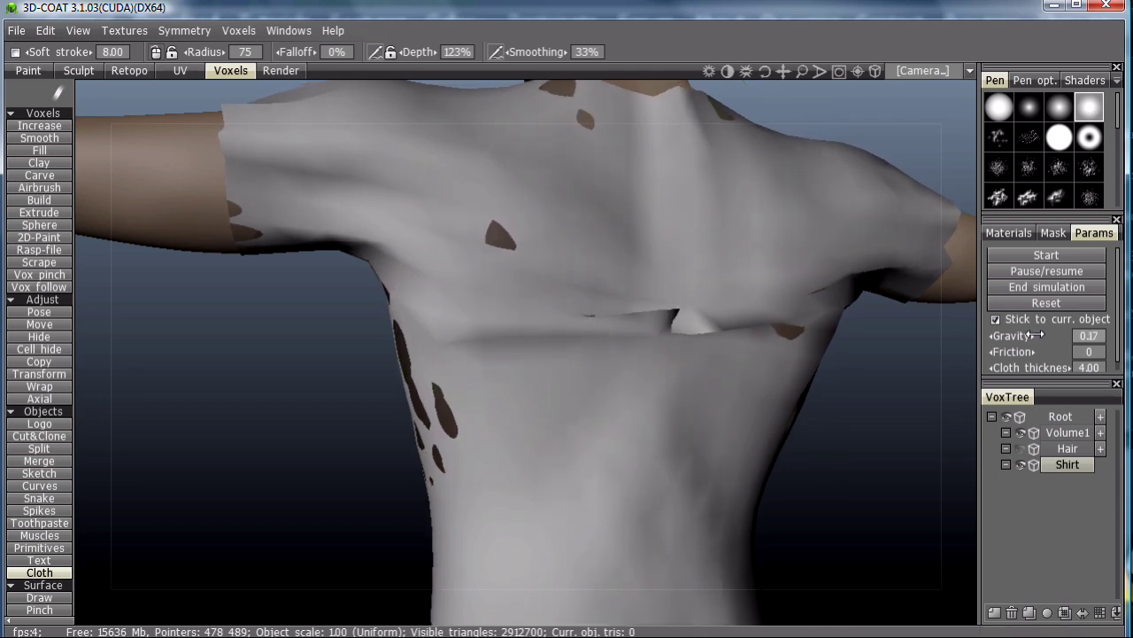
drag(1039, 335, 1018, 336)
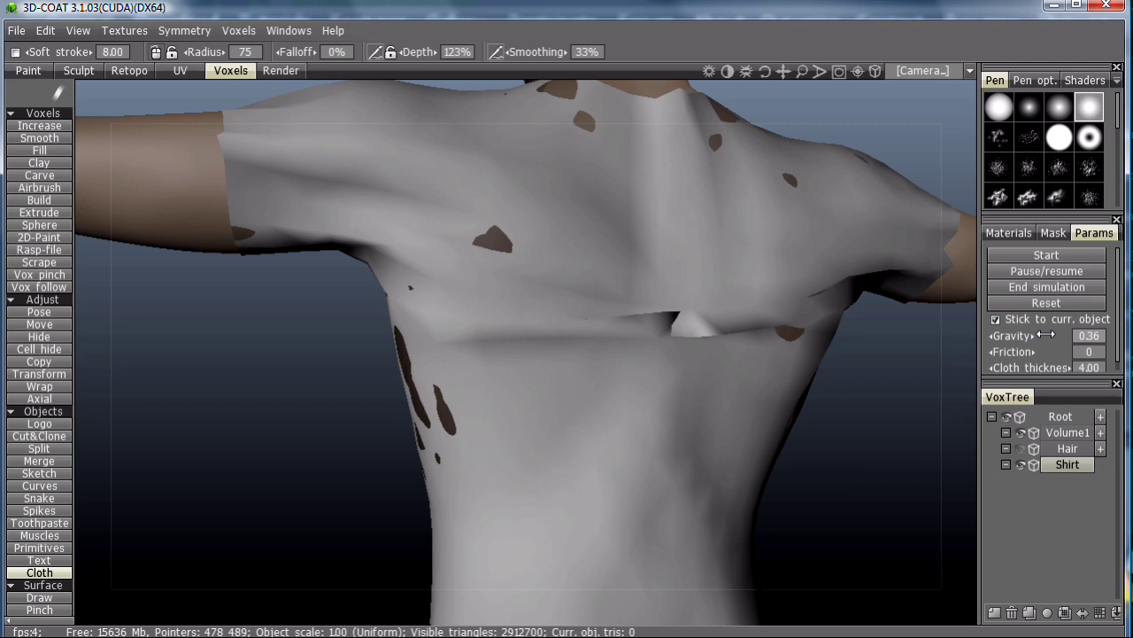
alt+right_drag(772, 392, 666, 415)
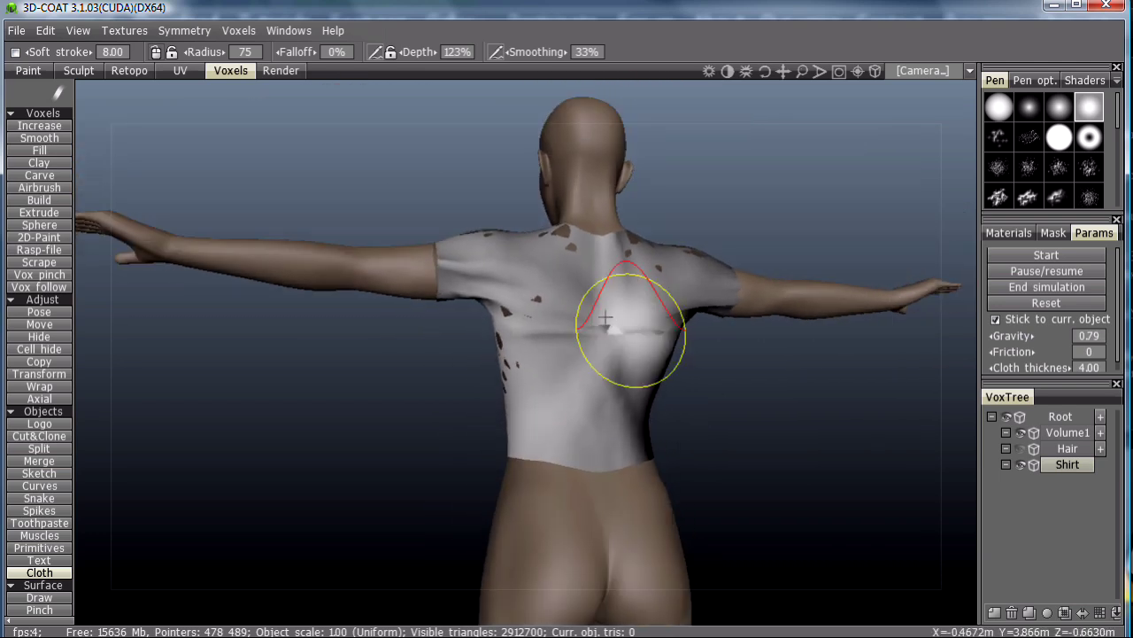
Step: Work folds into the shirt's back with a brush radius of 59 and set the gravity to 0
scroll(603, 307, down, 5)
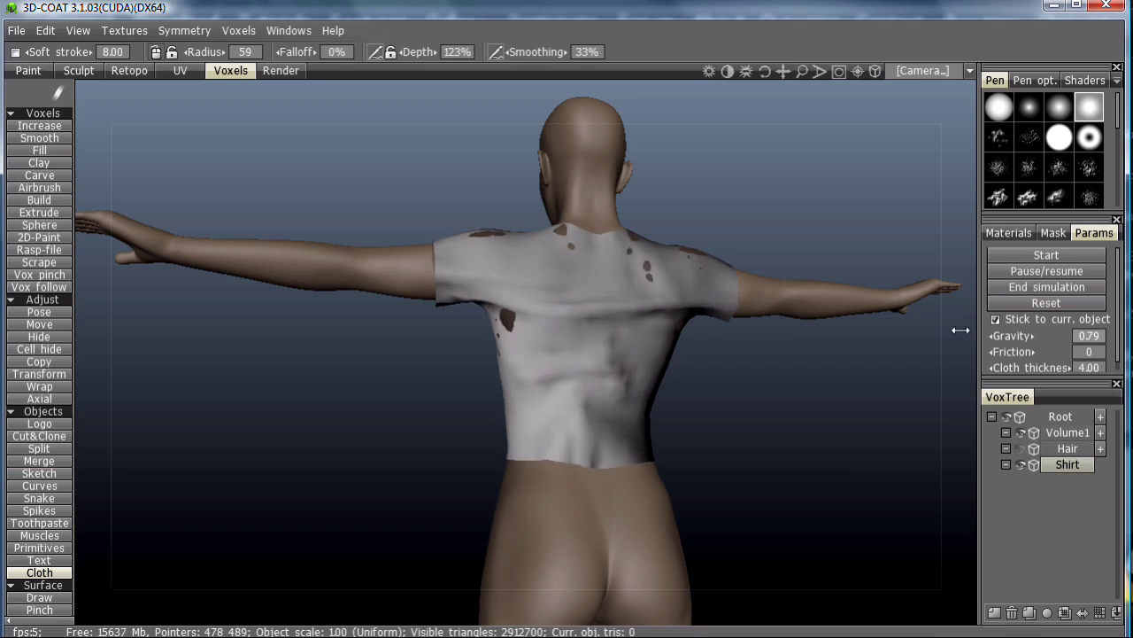
alt+drag(518, 394, 948, 434)
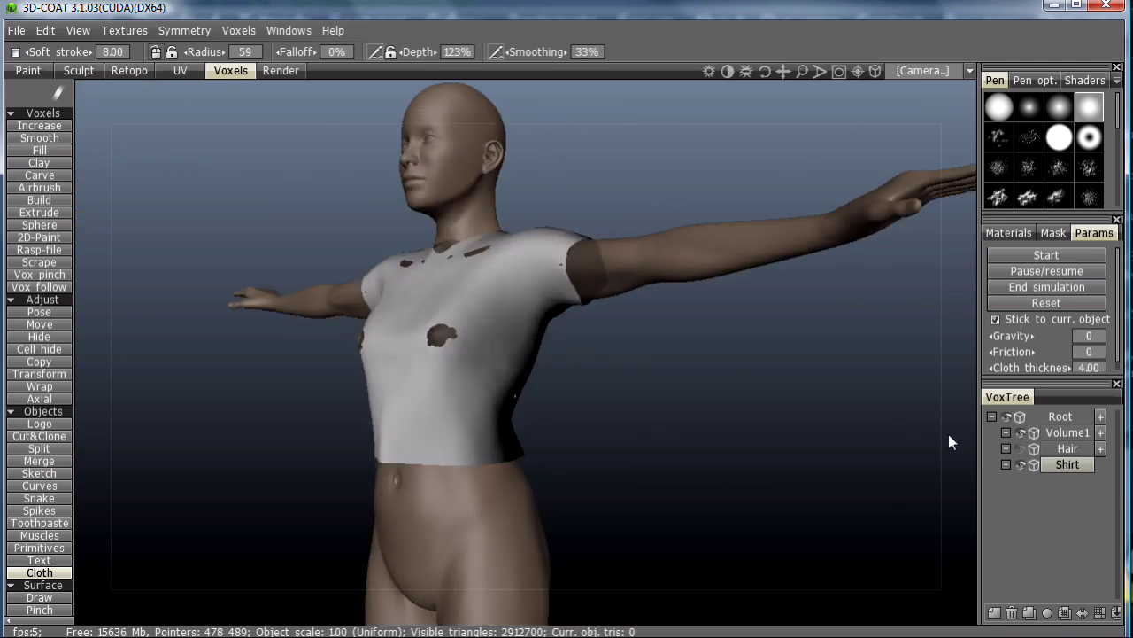
alt+middle_drag(670, 330, 783, 355)
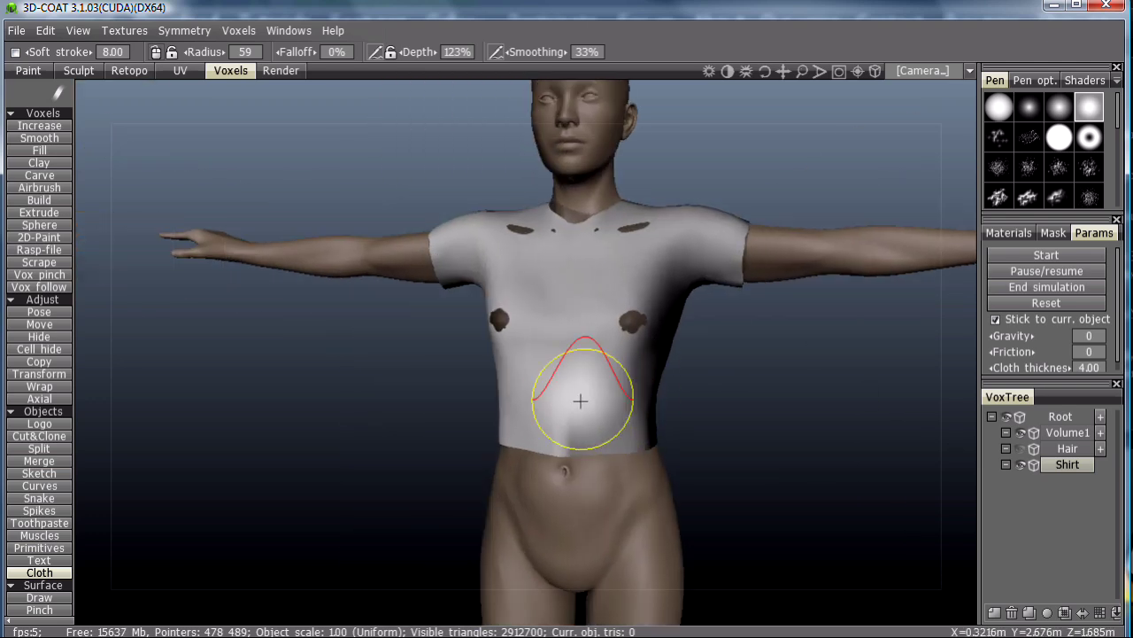
Step: Pull the cloth upward over the stomach and lower chest to form folds, and end the simulation
mouse_move(571, 406)
mouse_down()
mouse_move(555, 354)
mouse_move(567, 332)
mouse_up()
drag(529, 423, 545, 350)
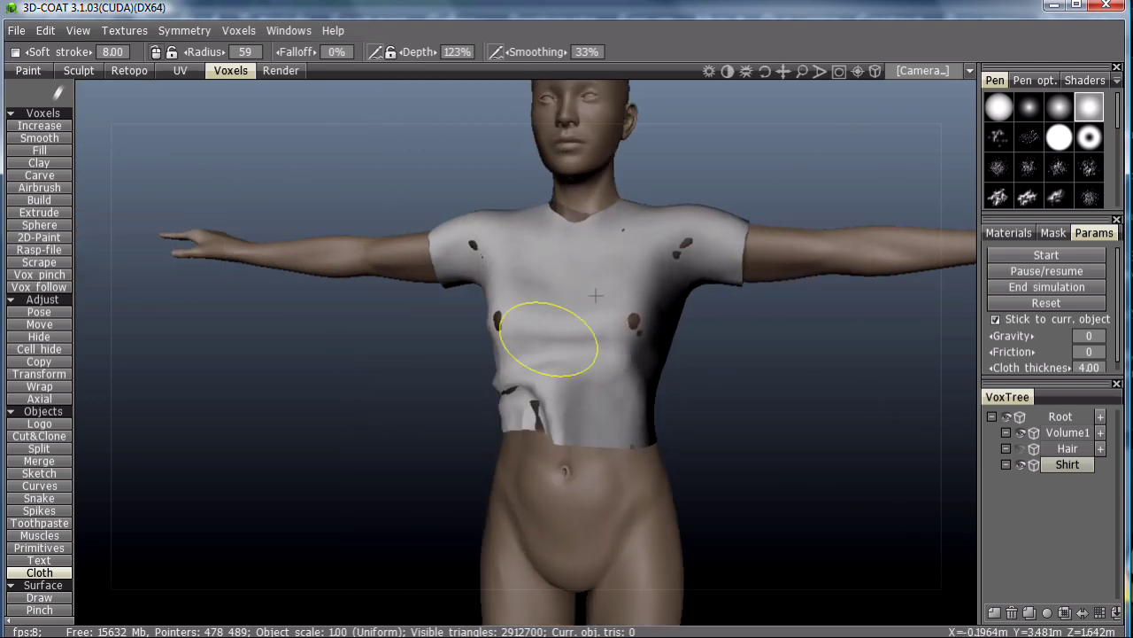
drag(599, 287, 599, 251)
drag(595, 431, 624, 320)
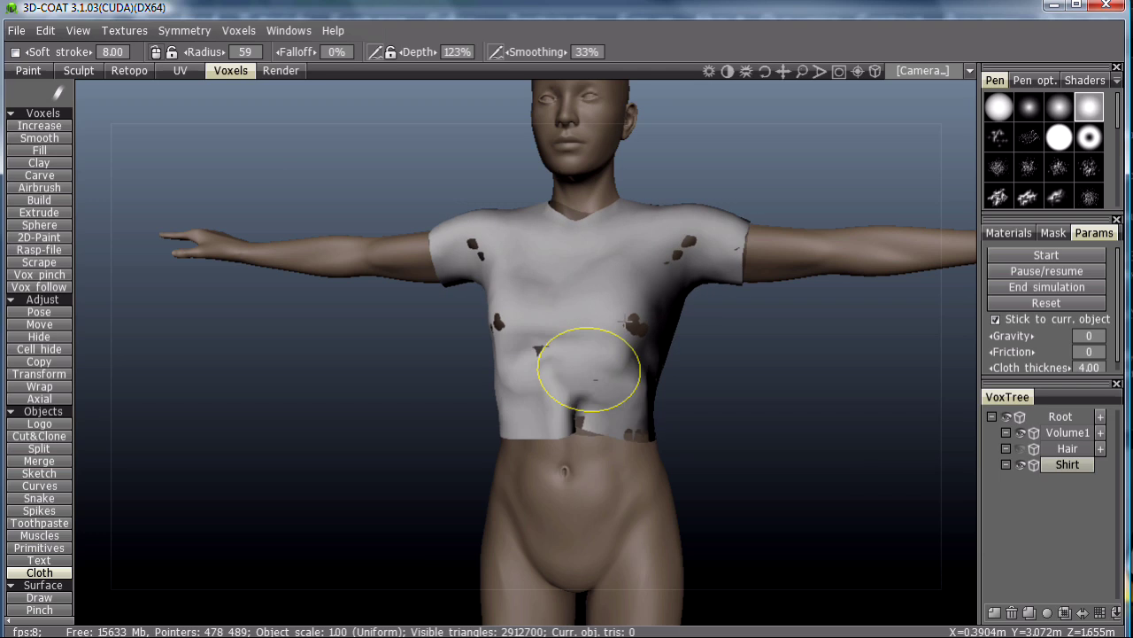
click(1043, 286)
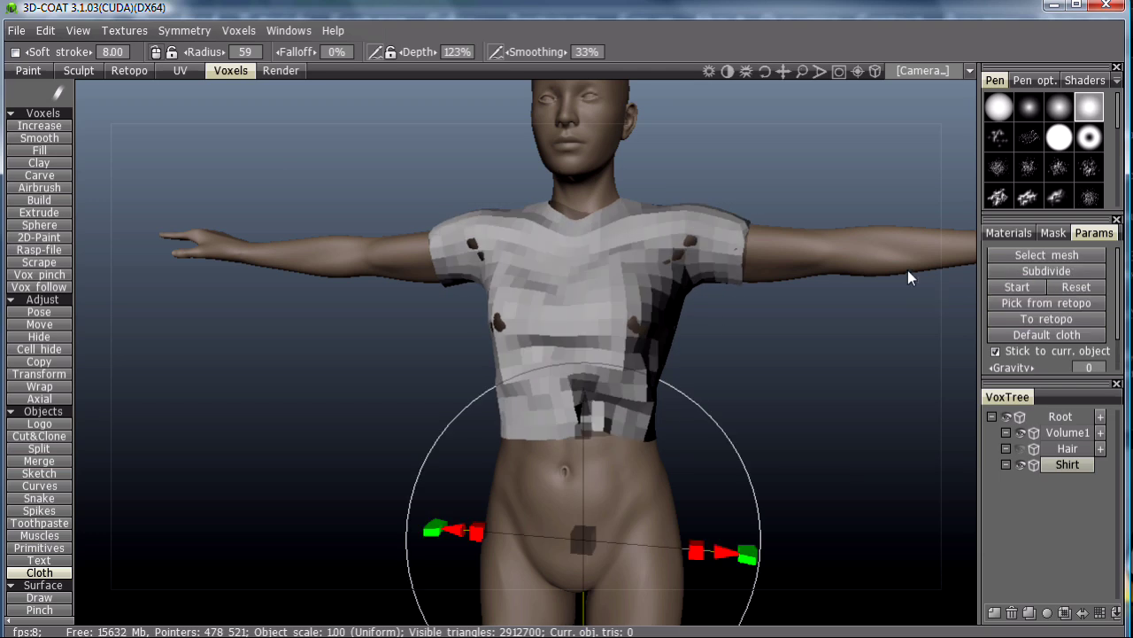
Step: Subdivide the simulated shirt mesh twice and merge it into the Shirt layer
scroll(803, 402, up, 5)
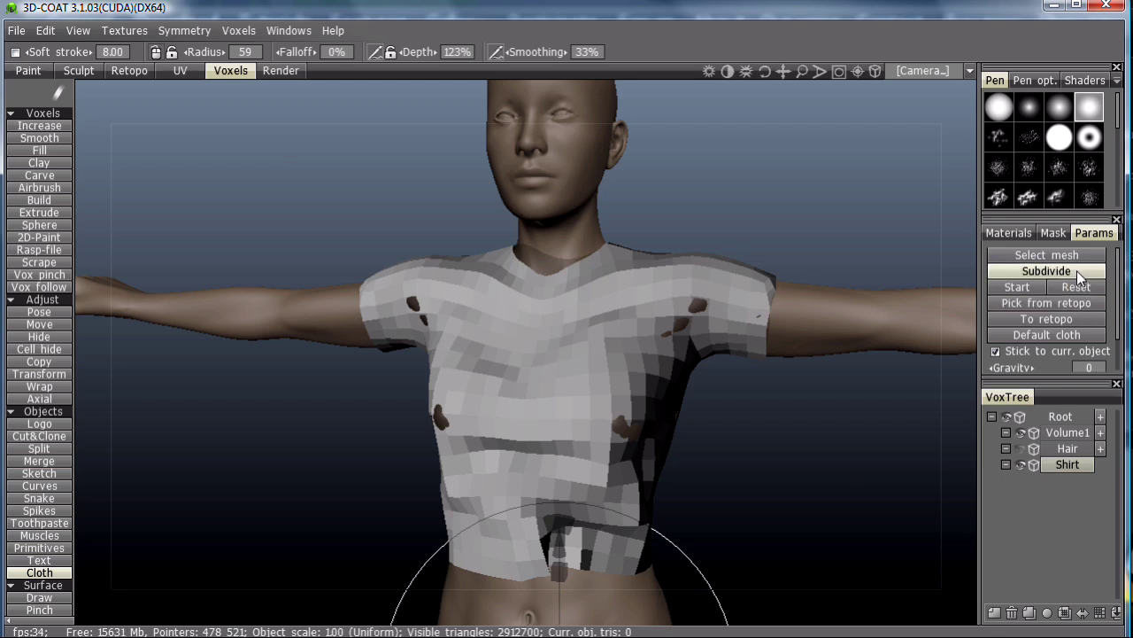
click(1076, 273)
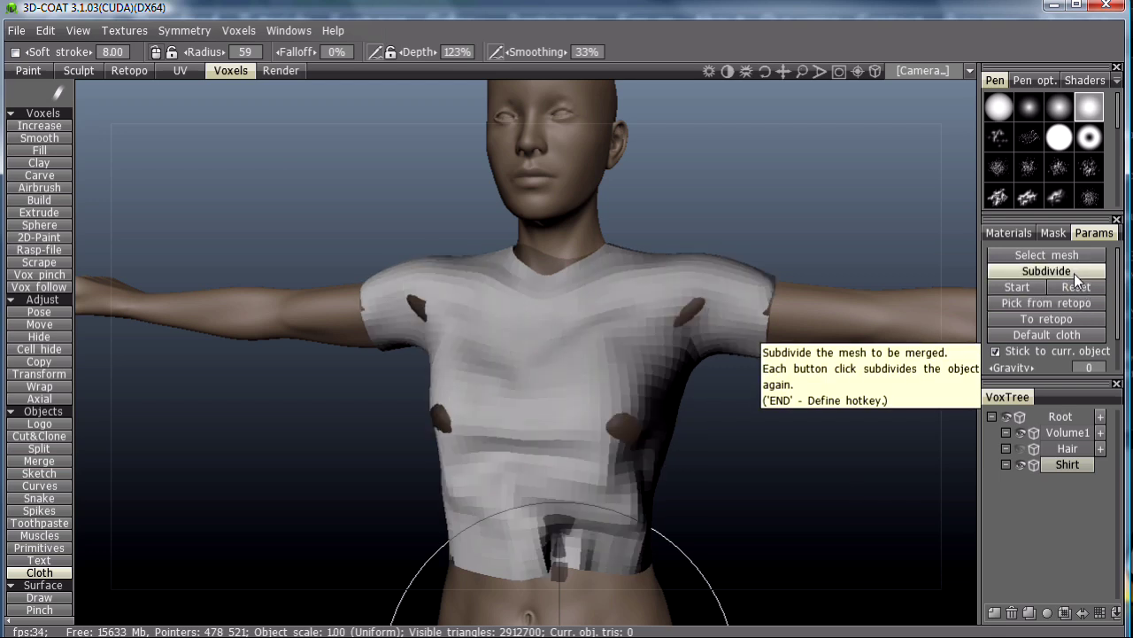
click(1080, 271)
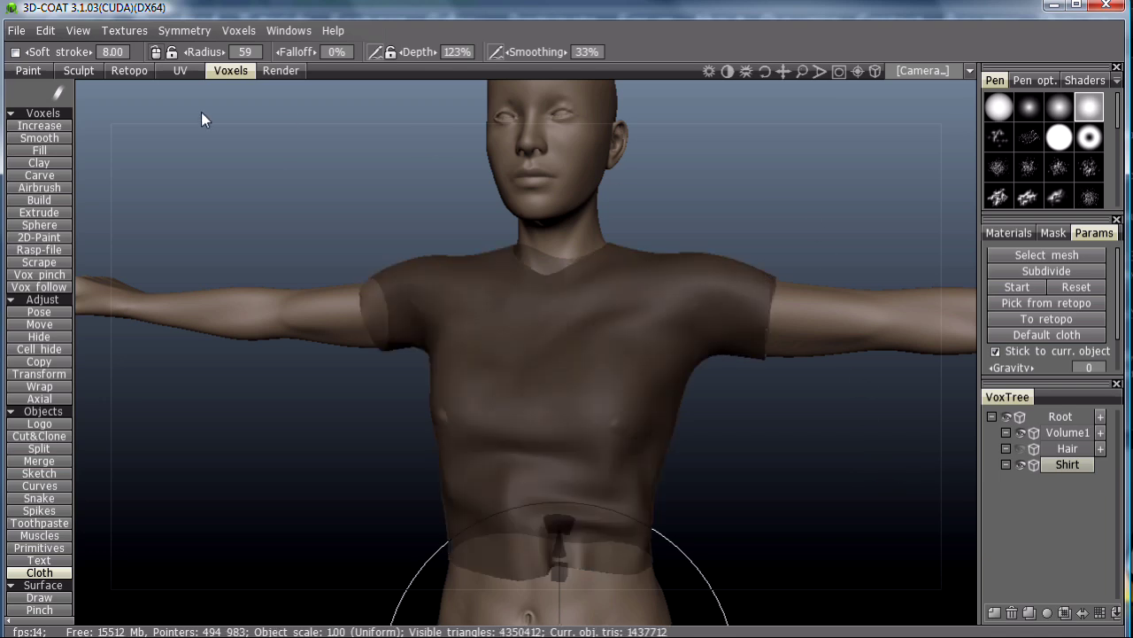
Step: Switch to the Build tool and hide the Volume1 body layer to inspect the shirt on its own from several angles
click(46, 199)
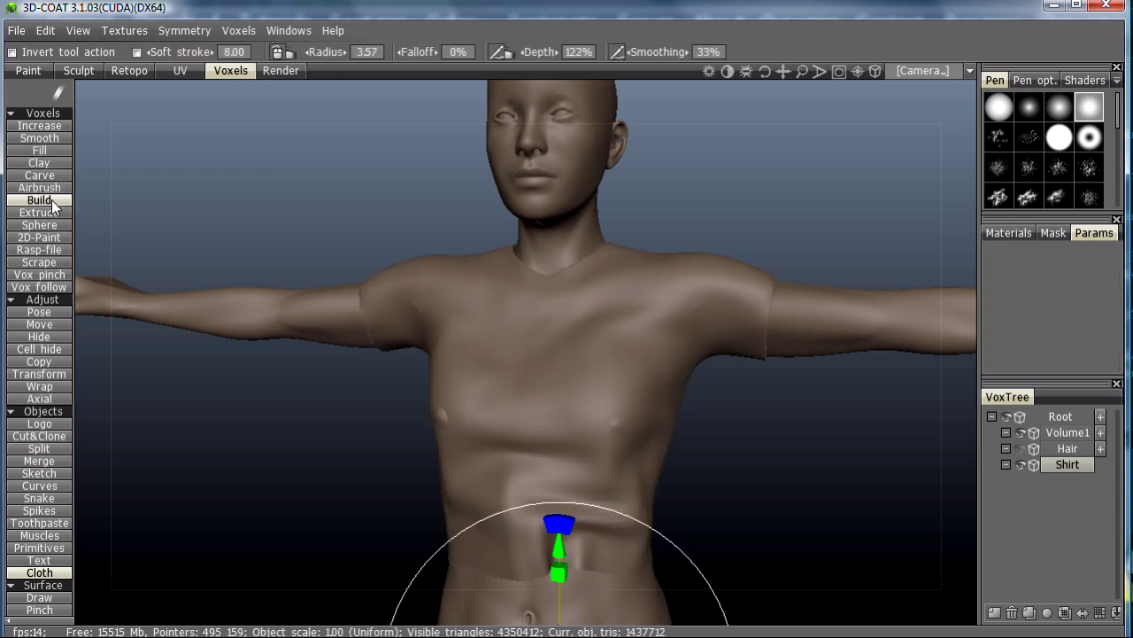
drag(759, 469, 717, 352)
click(1021, 433)
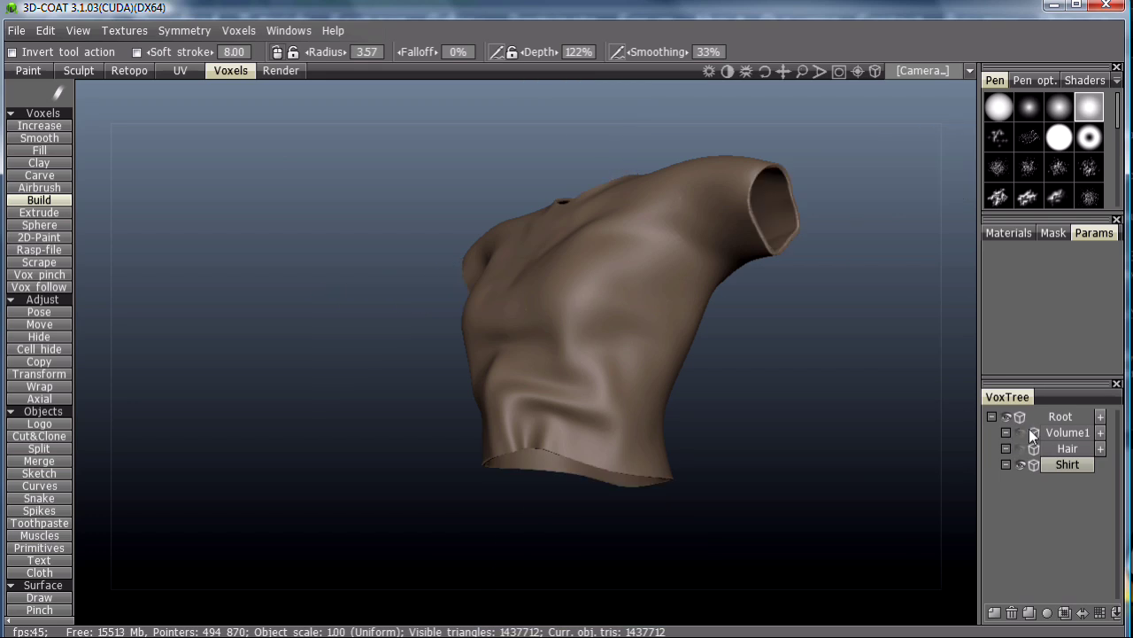
drag(804, 425, 521, 370)
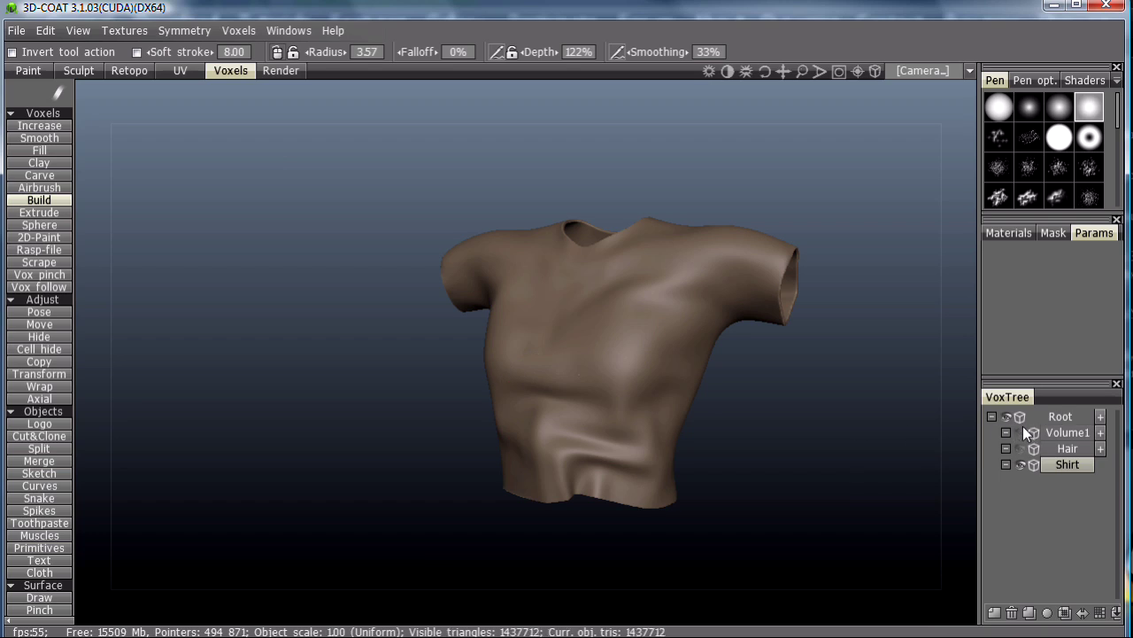
Step: Try the red and pale skin-coloured shaders on the Shirt layer, and assign the purple shader
click(1086, 80)
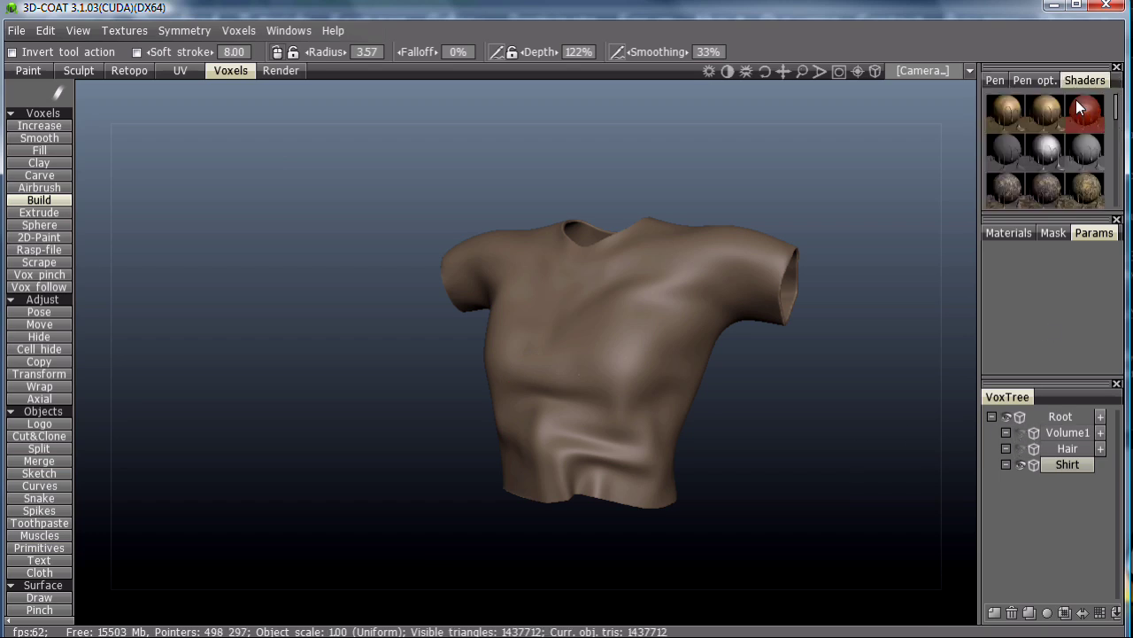
click(1077, 110)
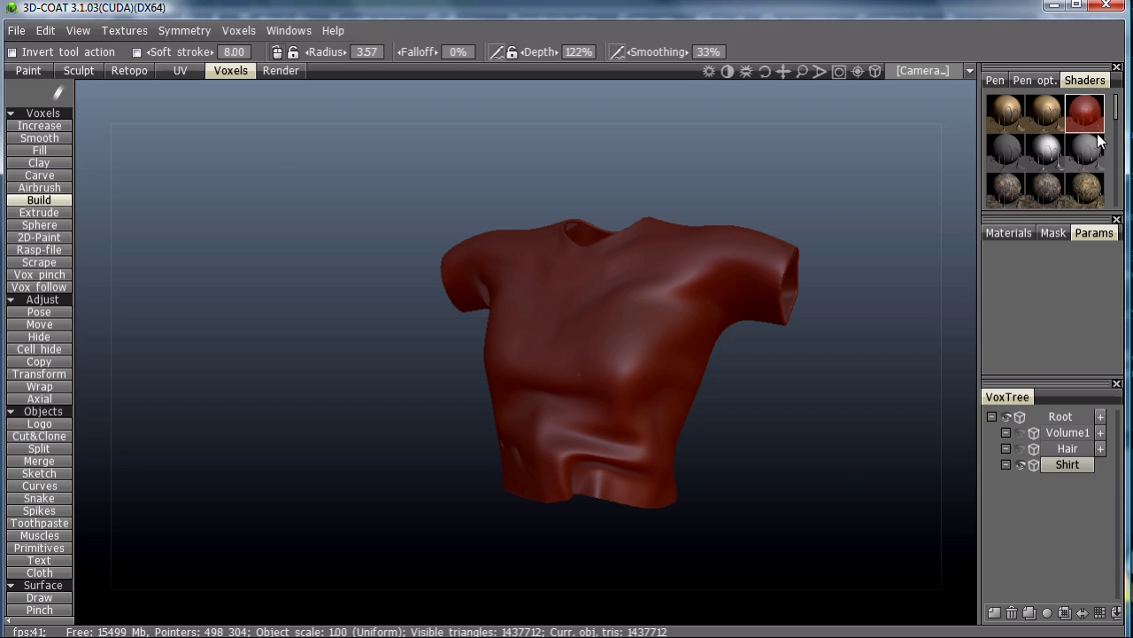
drag(1119, 119, 1118, 135)
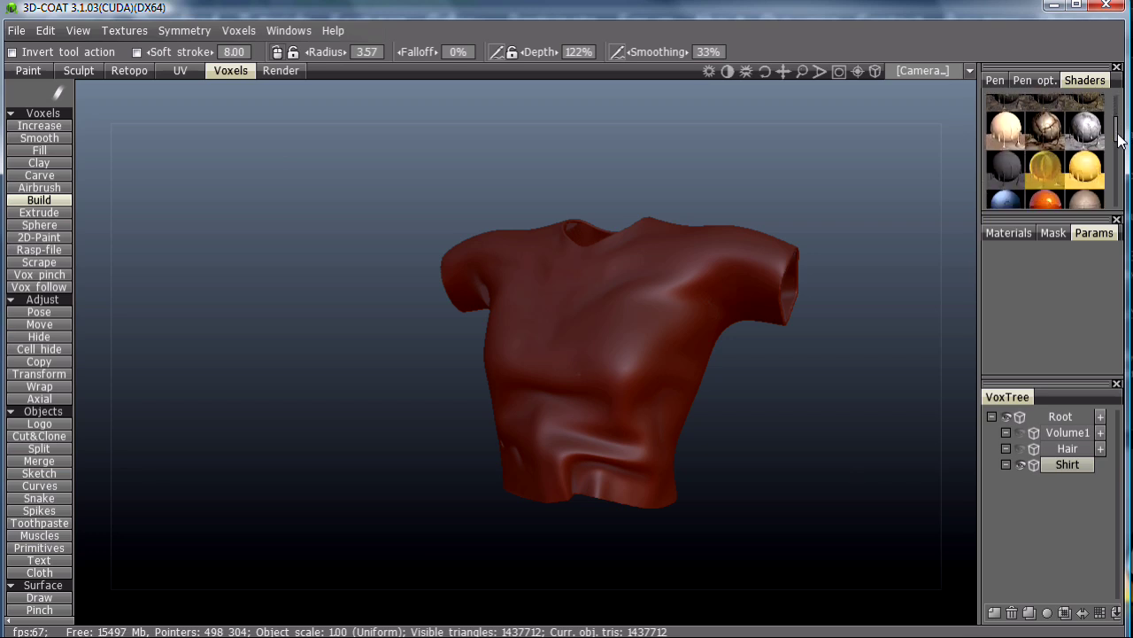
click(1010, 129)
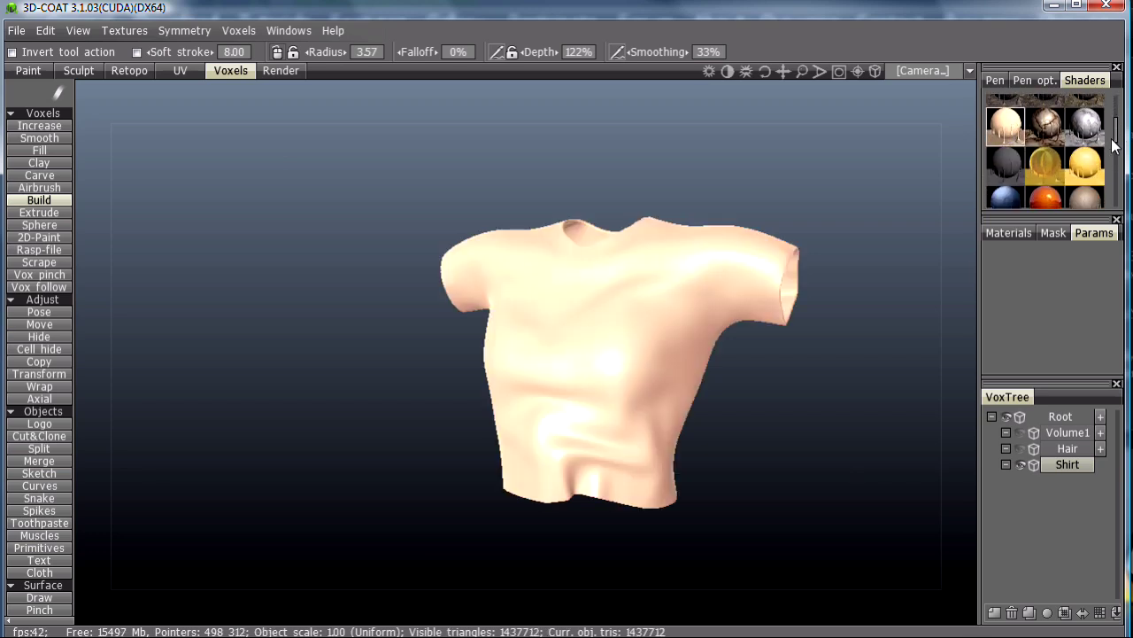
drag(1116, 138, 1116, 155)
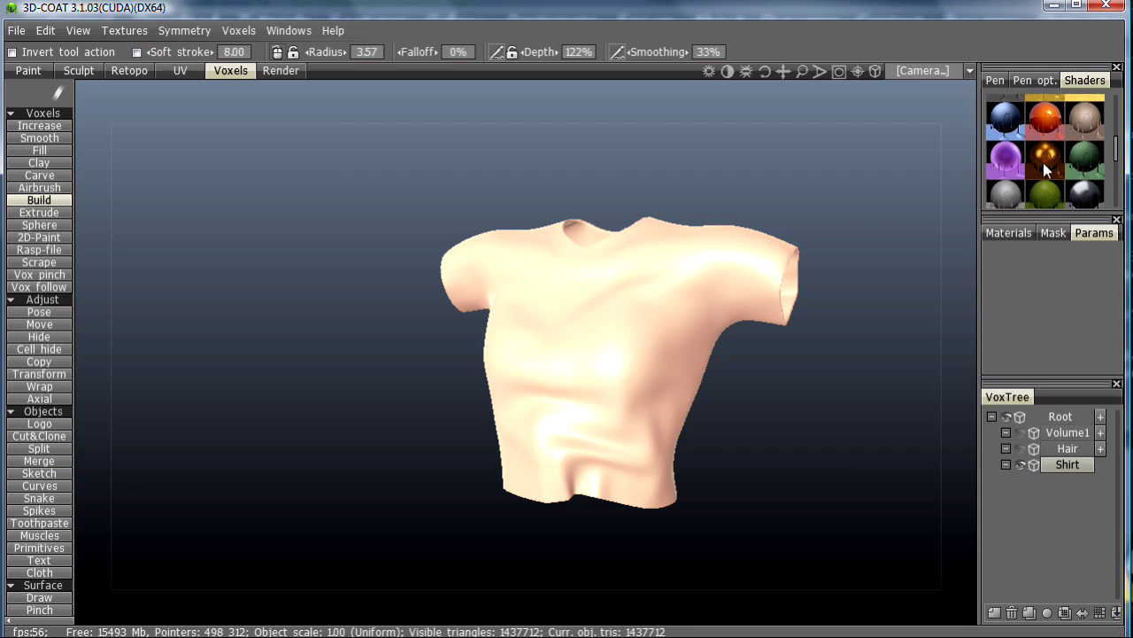
click(1007, 154)
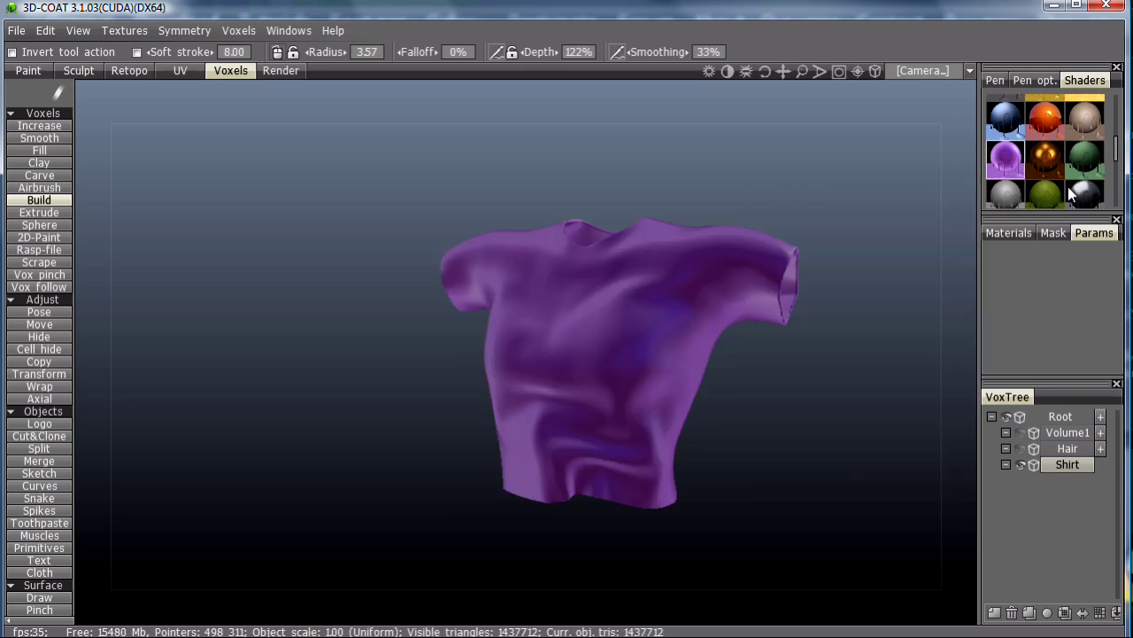
Step: Show the Volume1 body layer again and view the shirt on the figure from the front
click(1021, 432)
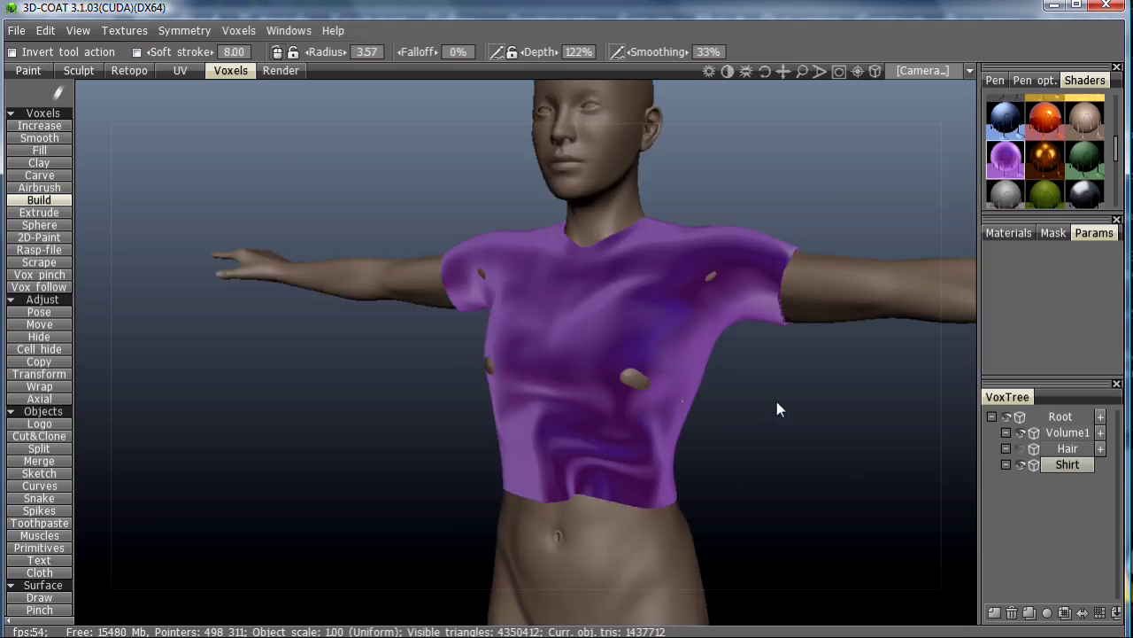
drag(777, 409, 773, 320)
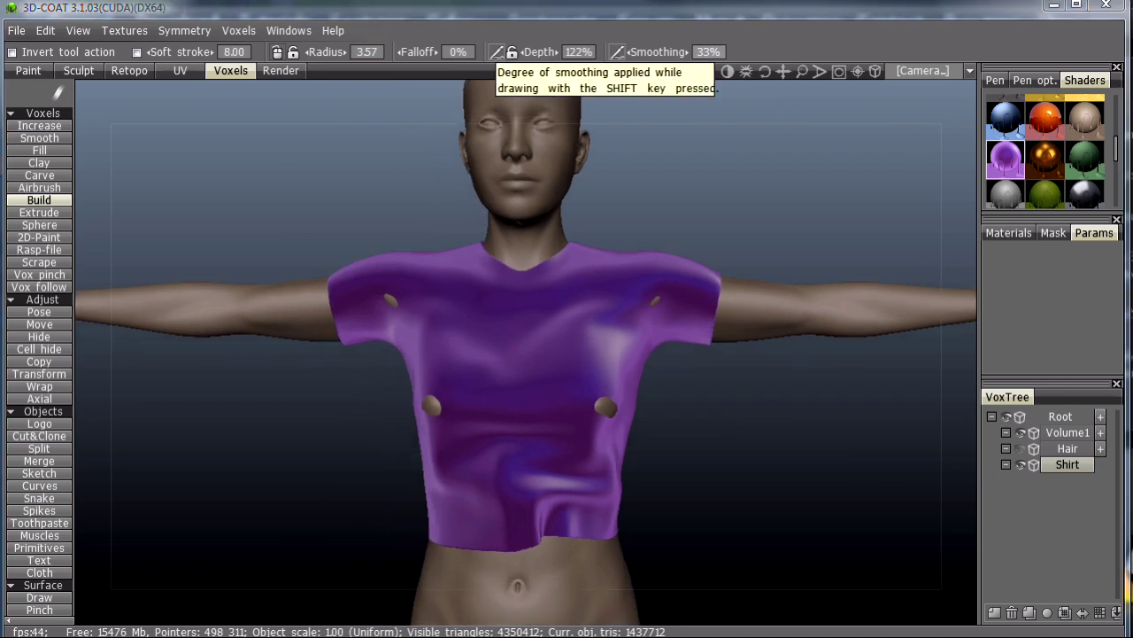